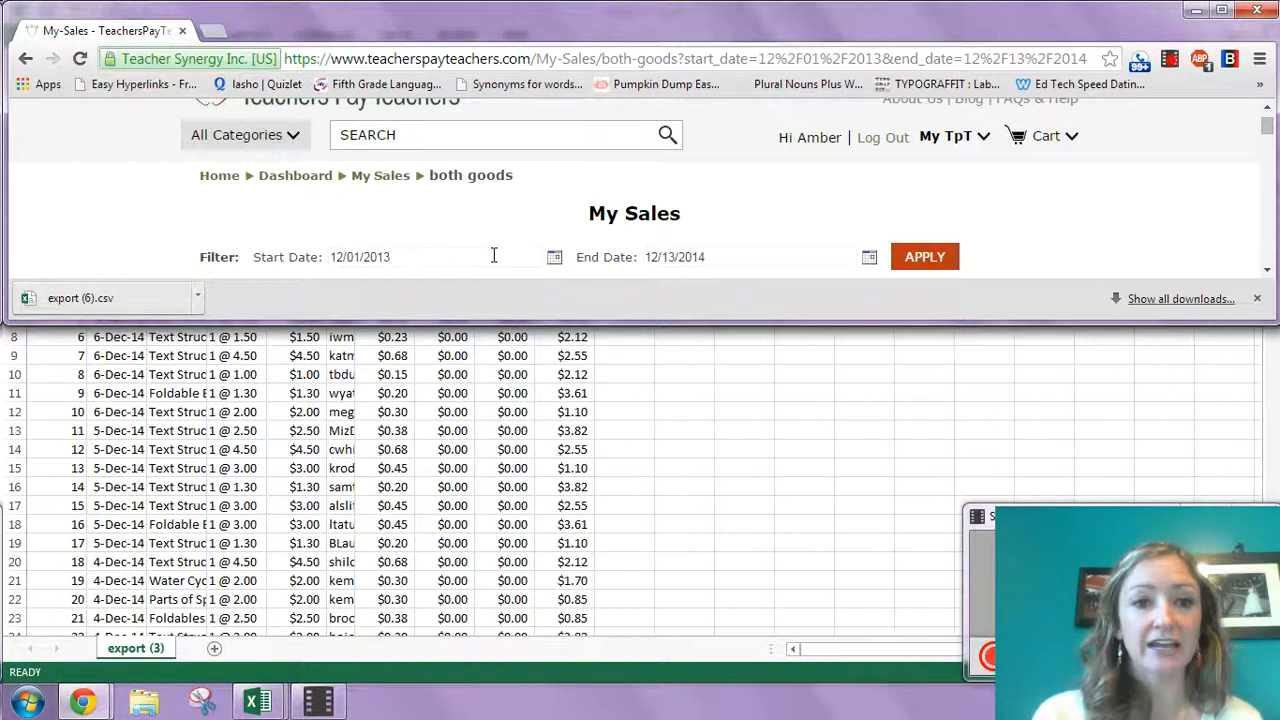
Apply the My Sales filter from 12/01/2013 to 12/13/2014 and generate the Excel file of those sales.
left_click(493, 256)
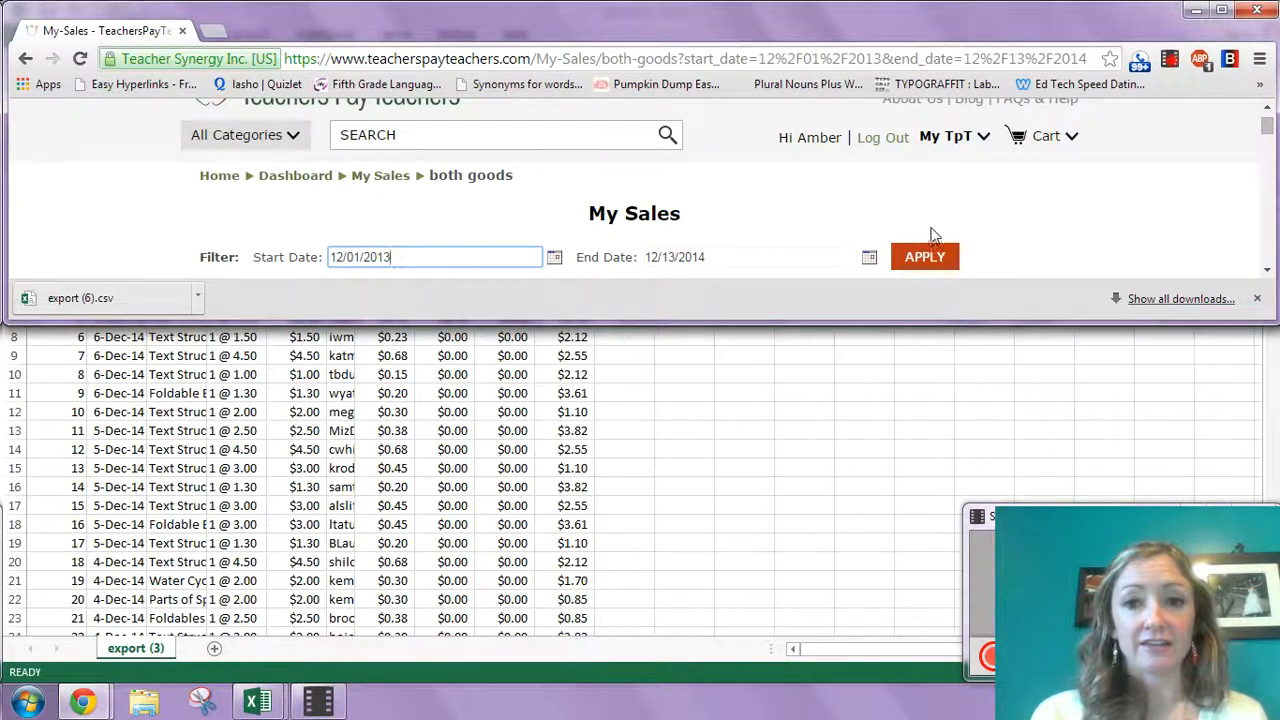
left_click(927, 264)
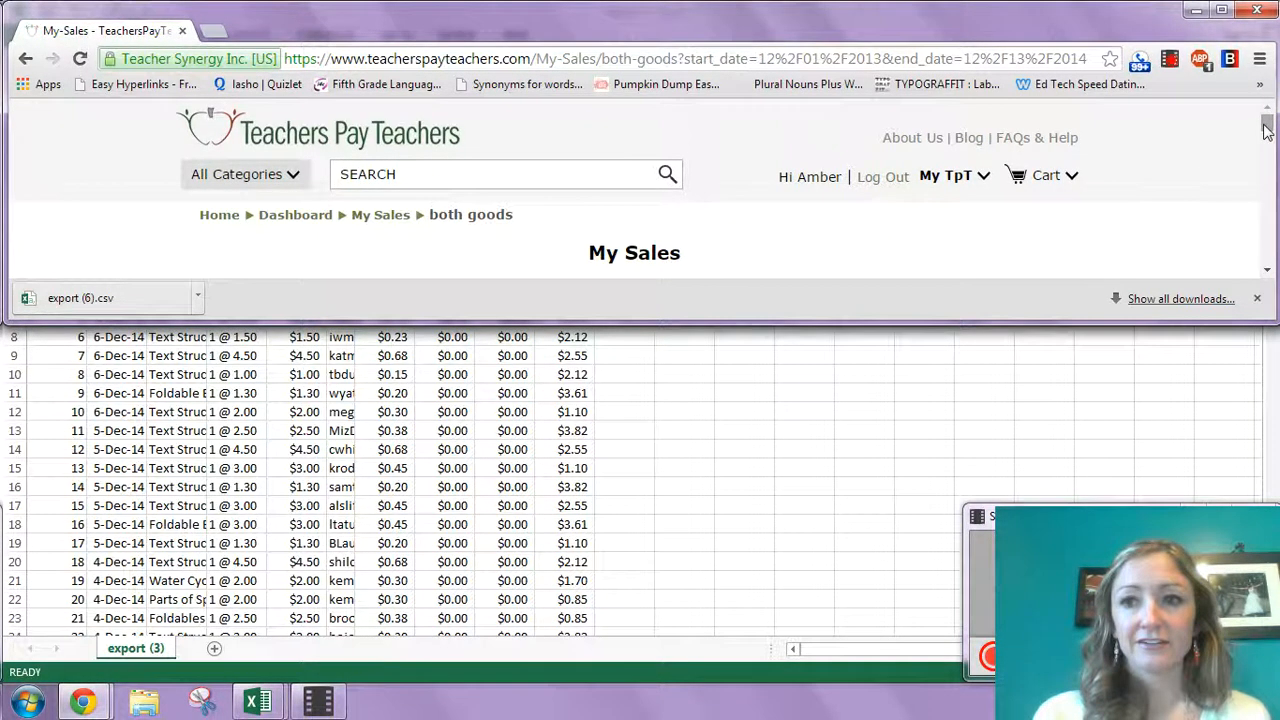
left_click_drag(1267, 130, 1267, 258)
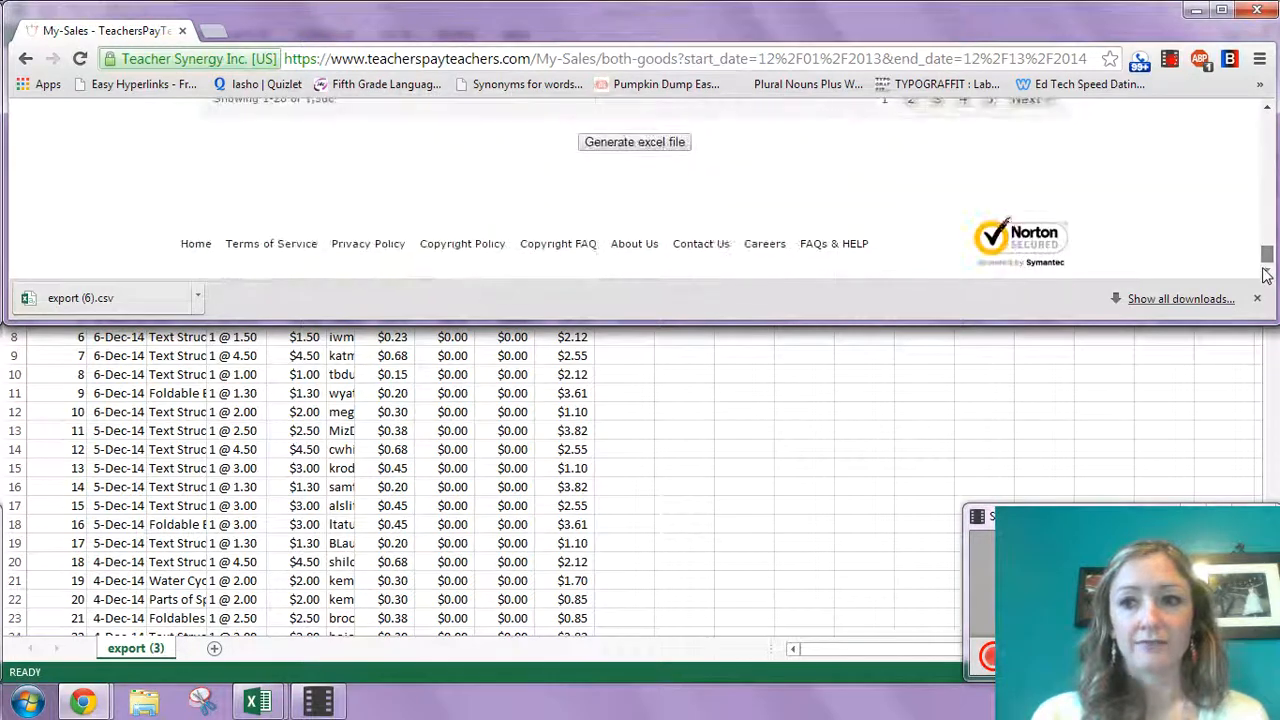
left_click(631, 145)
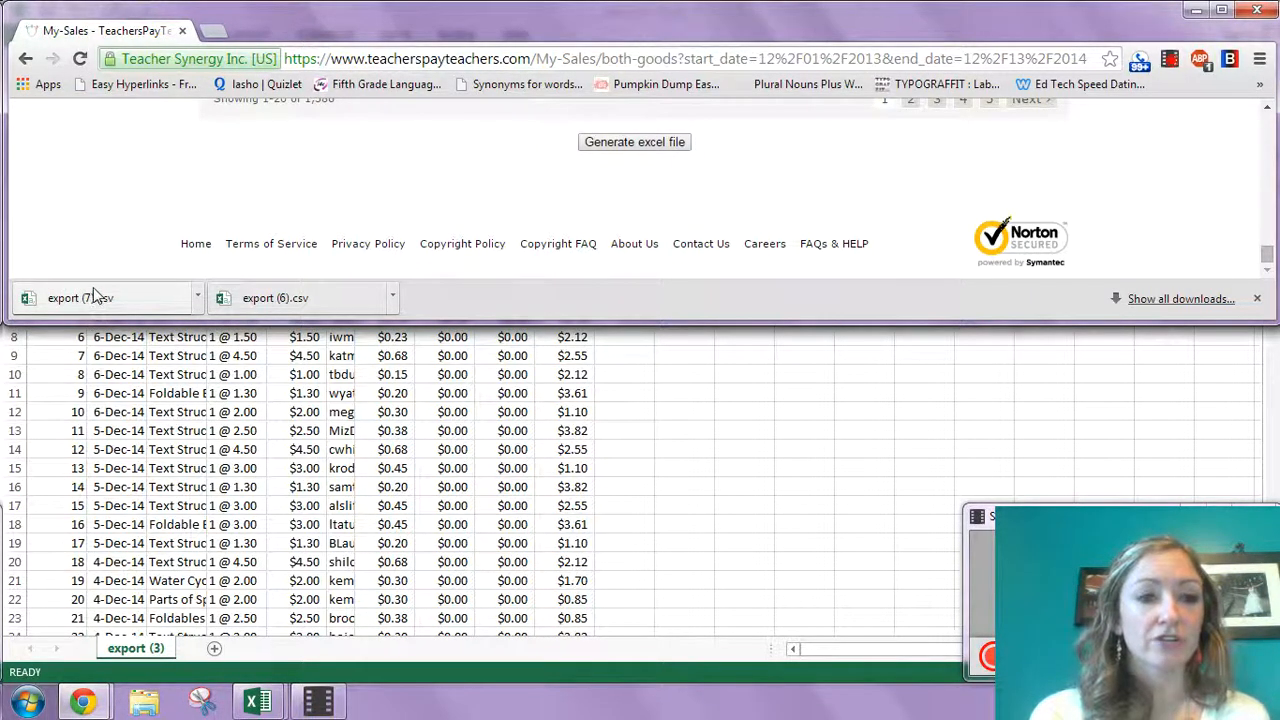
In the export (3) workbook in Excel, delete column A and columns D through I, keeping Date, Product and Your Earnings.
left_click(677, 383)
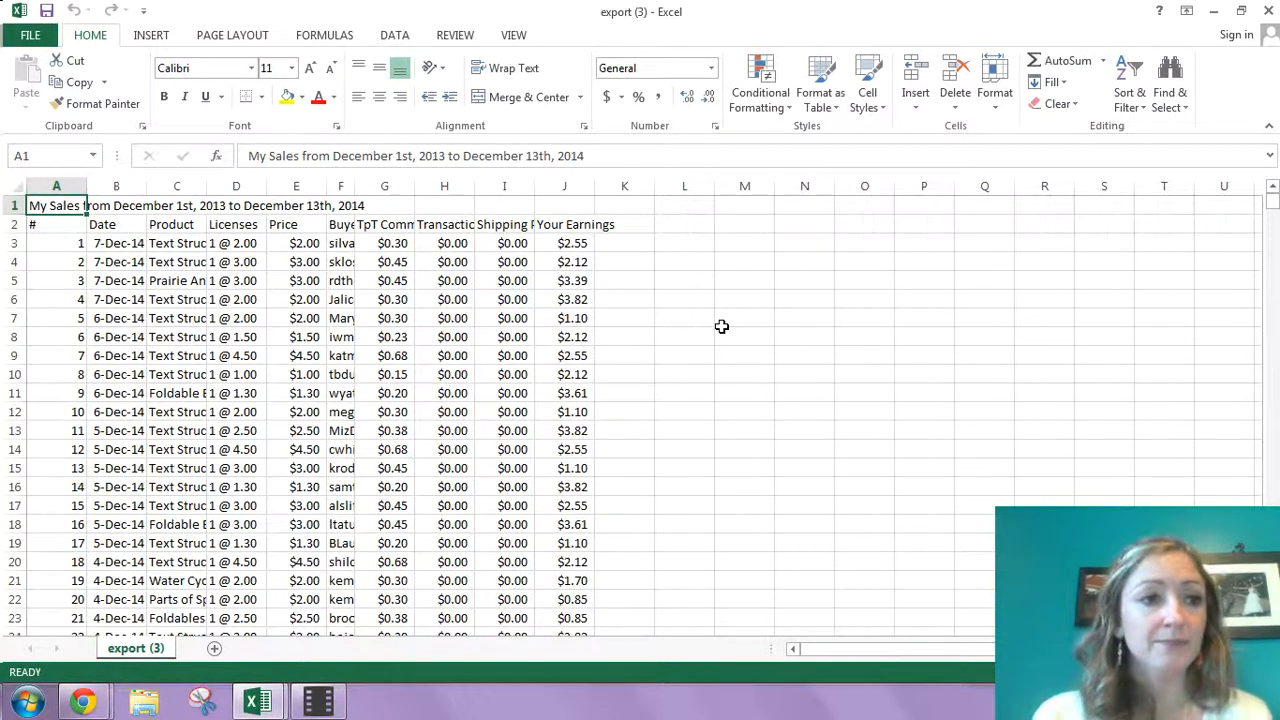
left_click(63, 181)
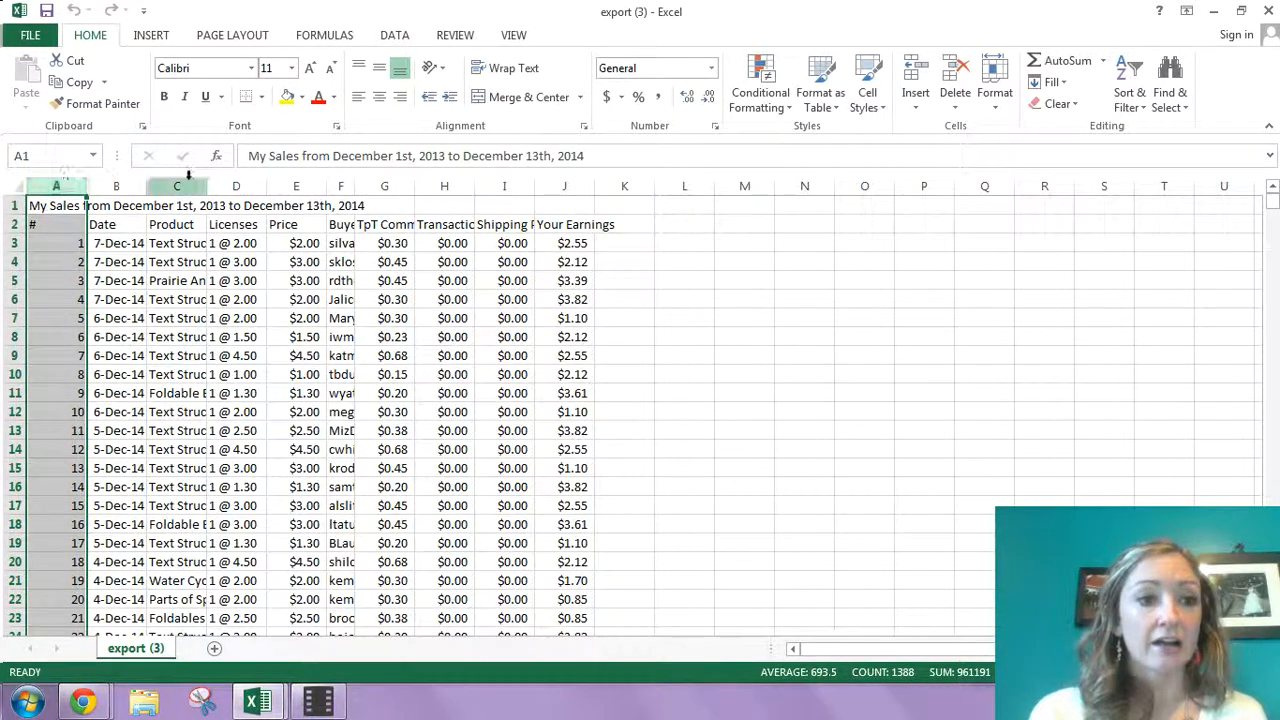
left_click(237, 184, "ctrl")
left_click_drag(237, 184, 492, 184)
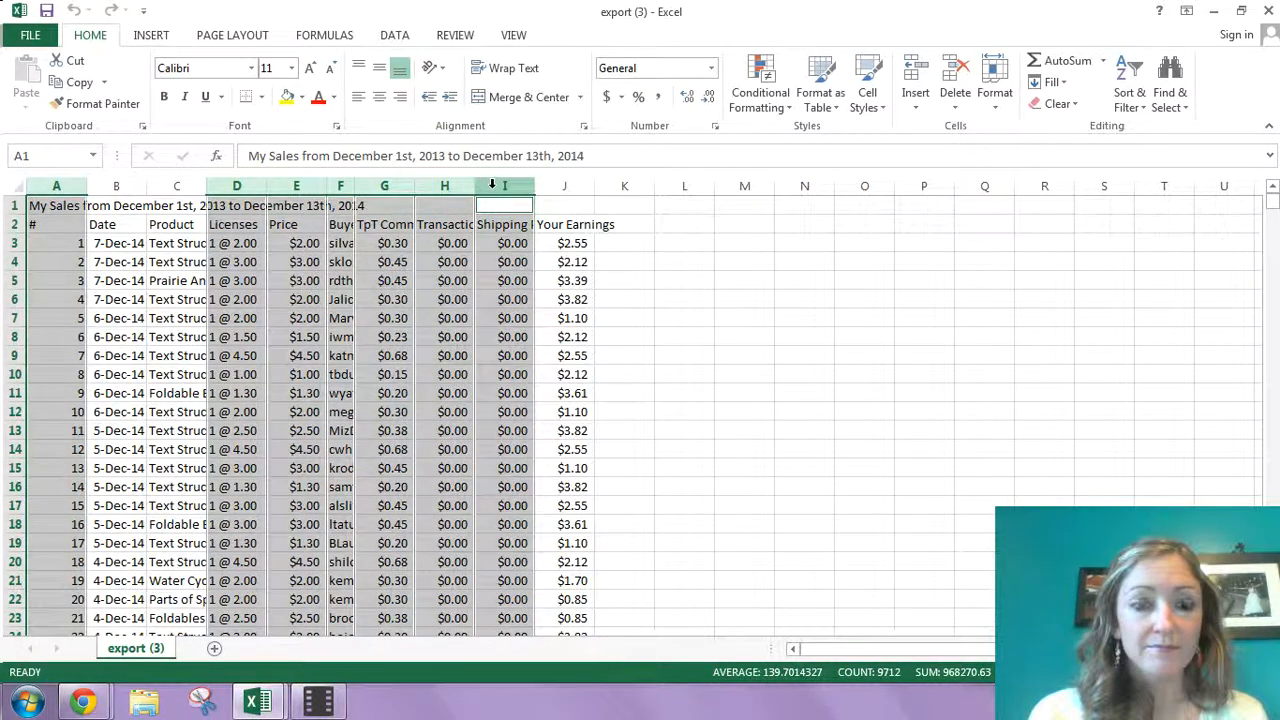
right_click(442, 209)
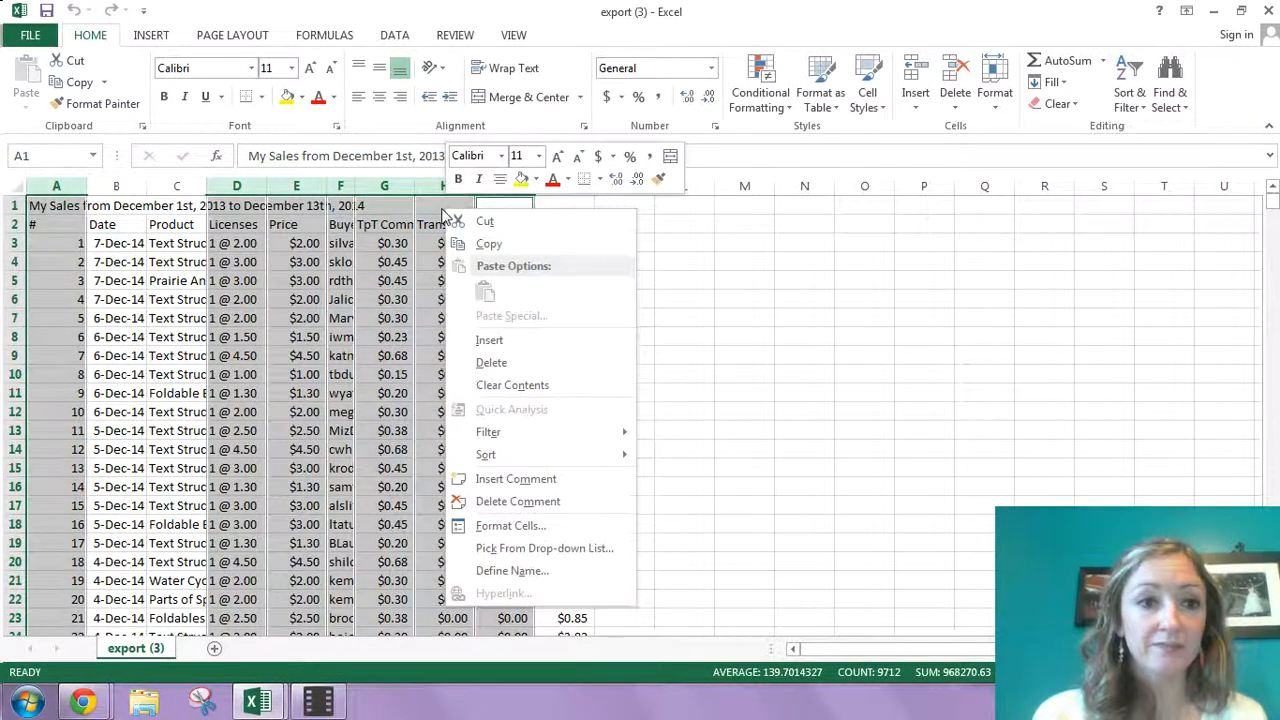
left_click(489, 364)
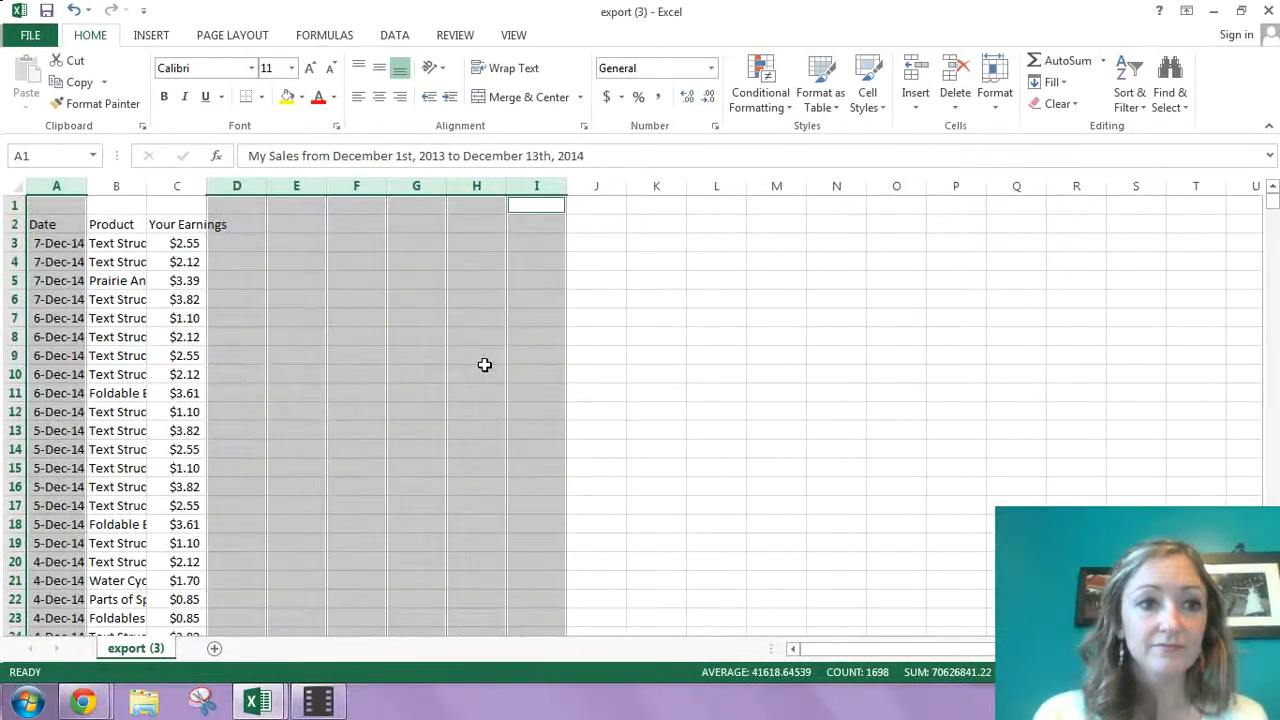
left_click(717, 284)
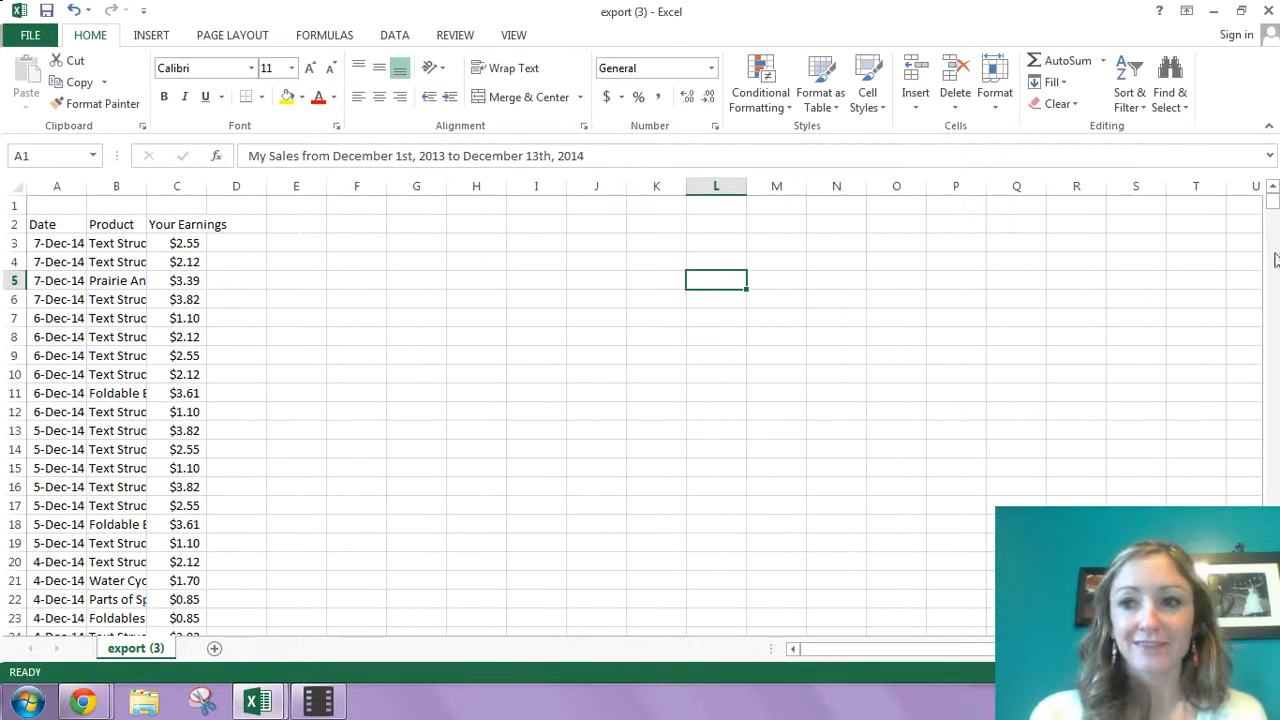
Copy all the sales rows from A3 to C1697, leaving out the headings and the Total row.
left_click_drag(1273, 205, 1273, 626)
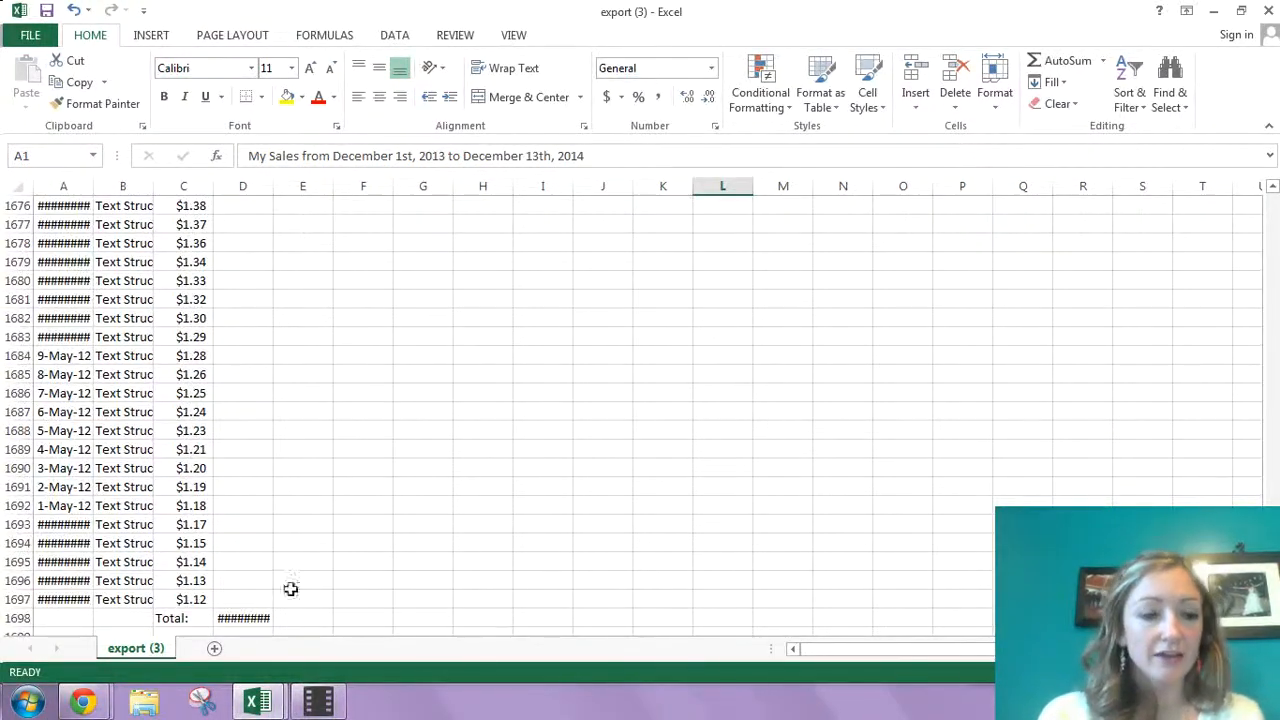
left_click(183, 600)
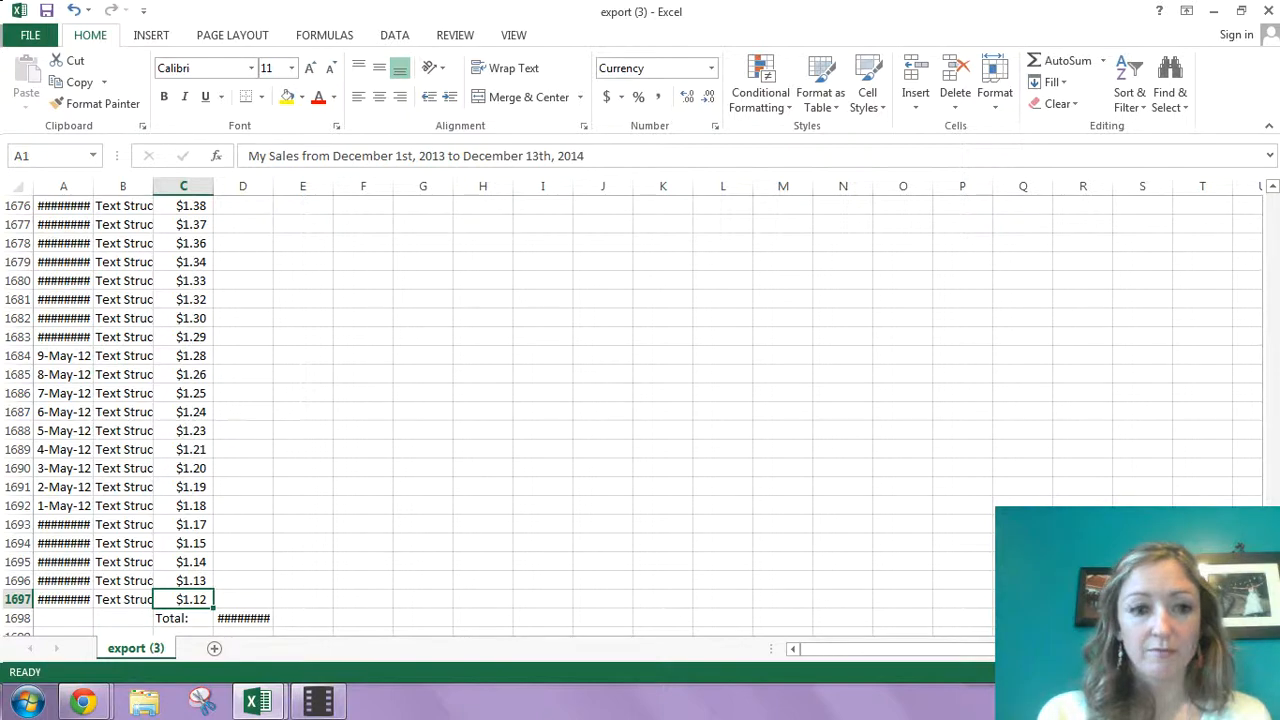
left_click_drag(1272, 614, 1274, 201)
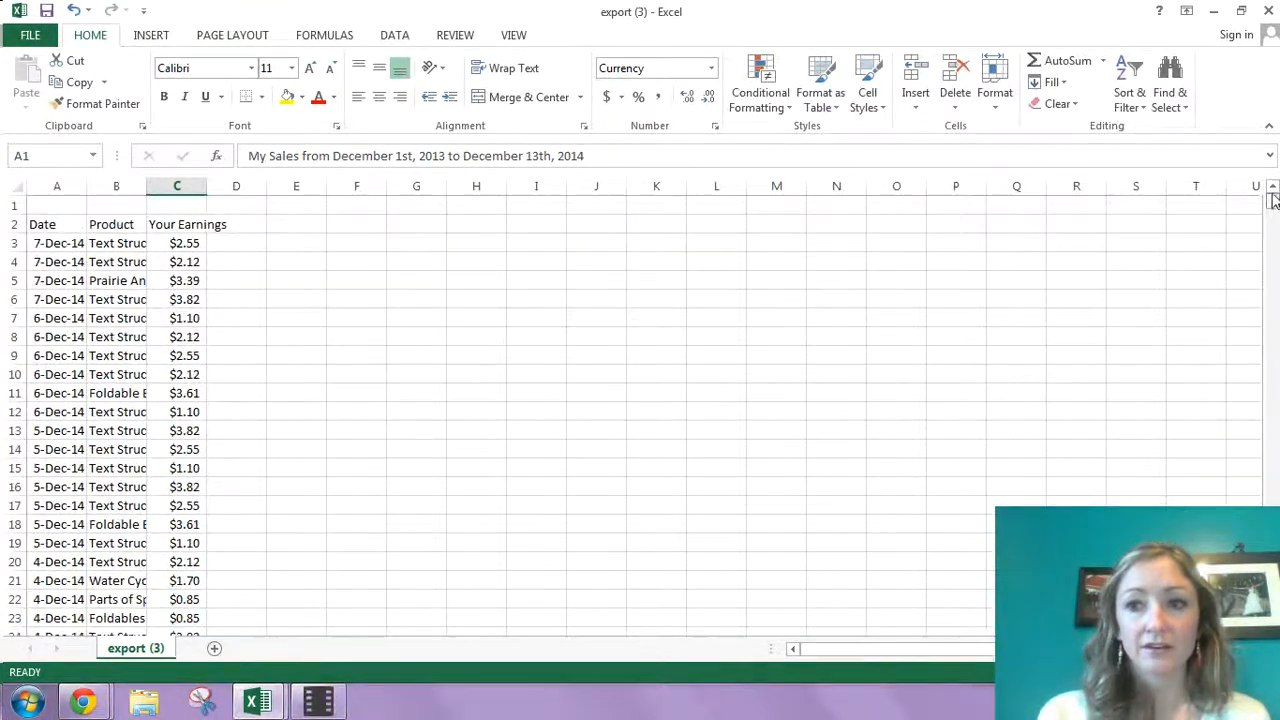
left_click(59, 244)
key("ctrl+shift+Down")
key("ctrl+shift+Right")
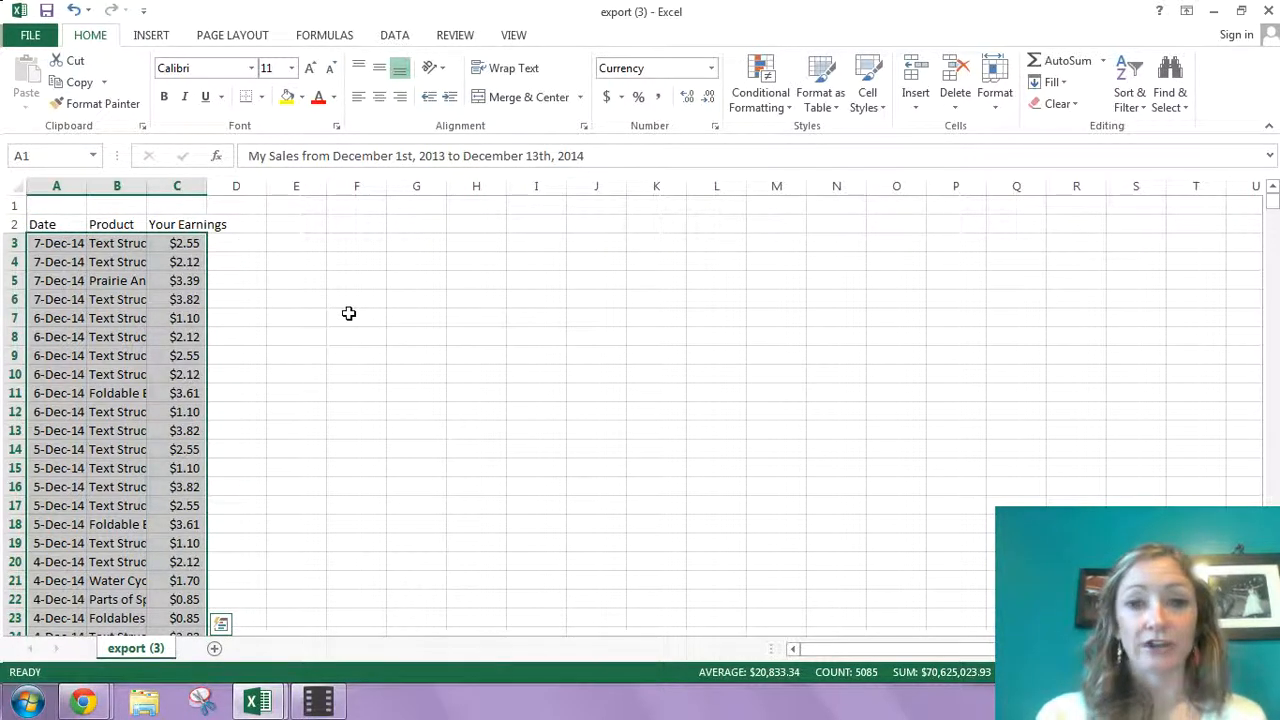
right_click(155, 280)
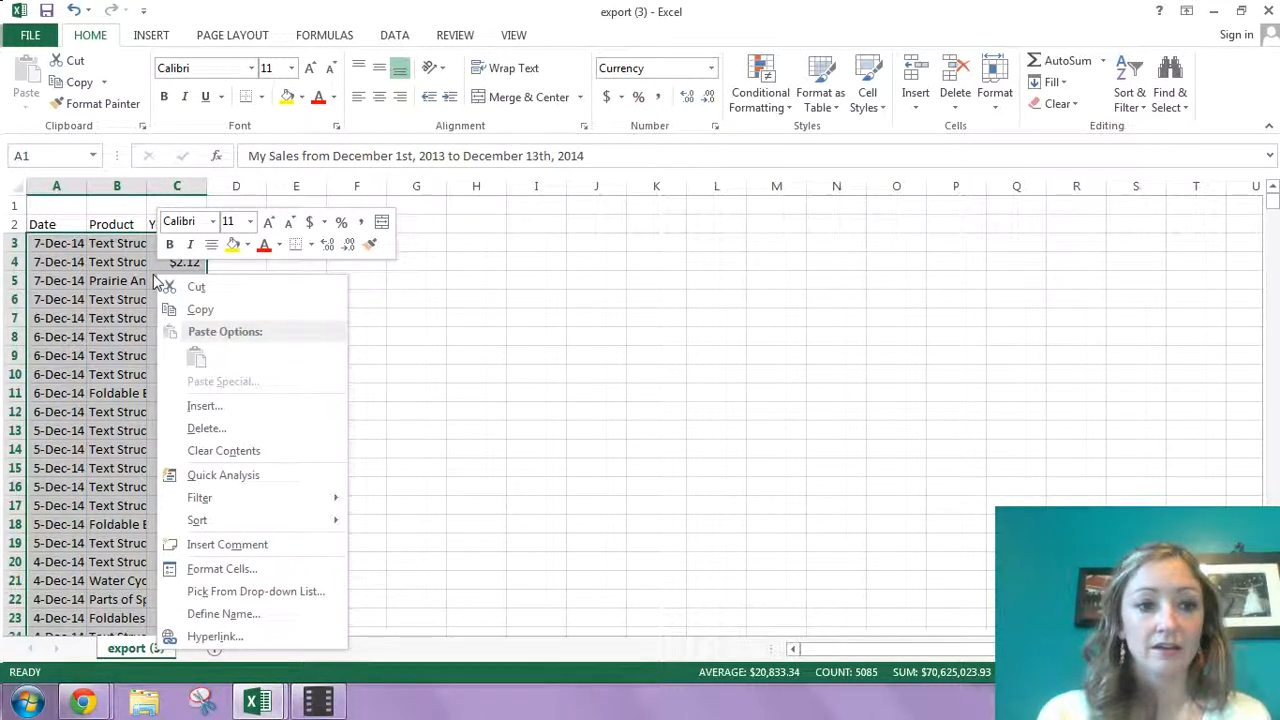
left_click(200, 309)
scroll(178, 311, "down", 20)
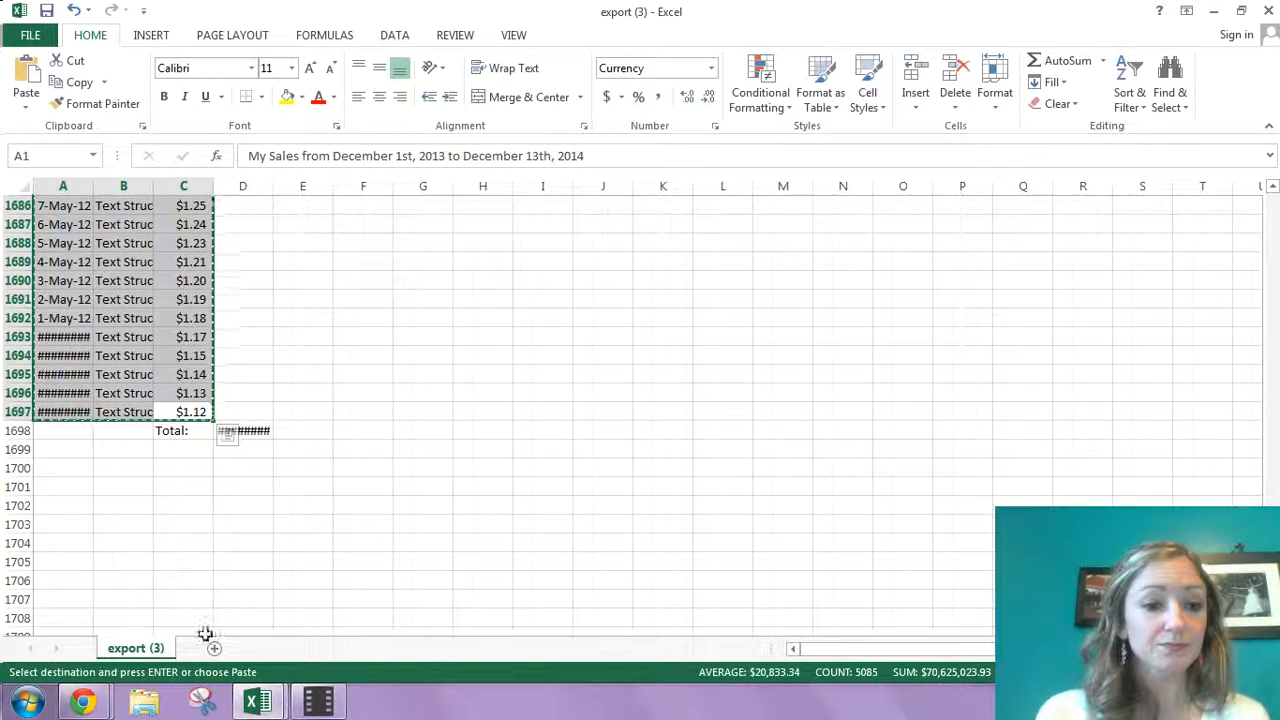
Switch to the TPT Stats and Analytics workbook and paste the copied rows into the Sales Data table starting at A2.
mouse_move(257, 700)
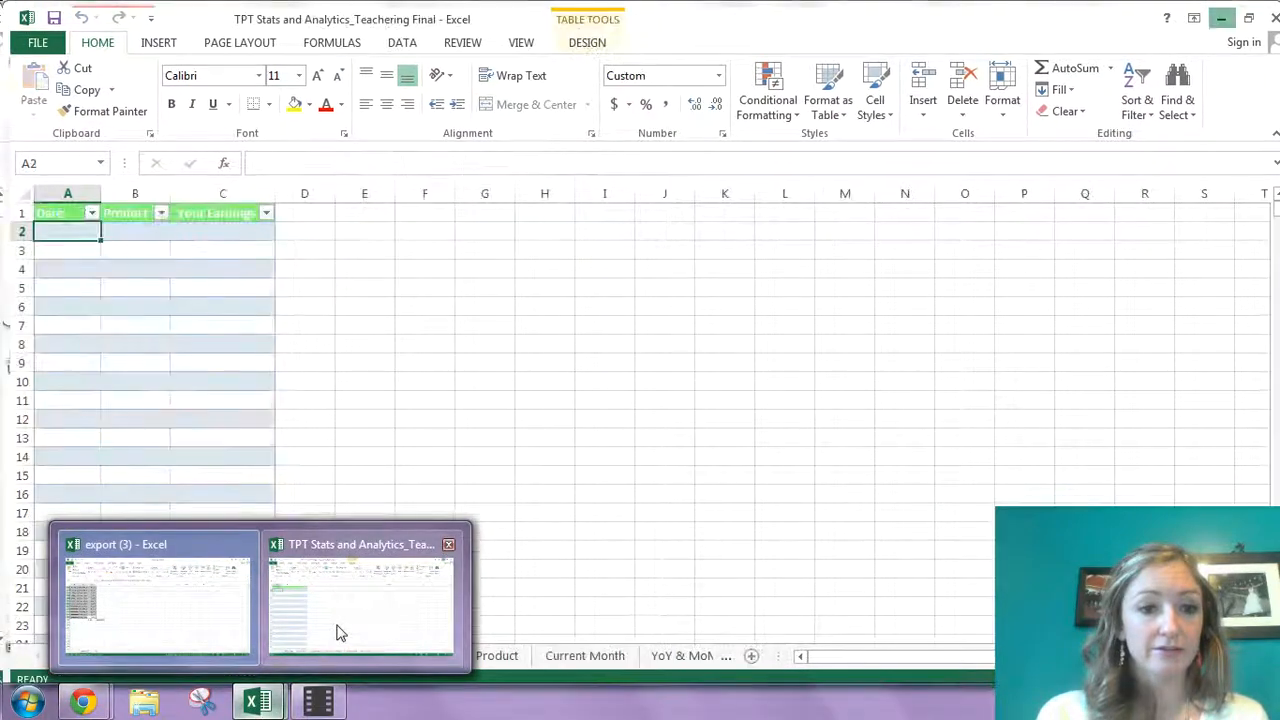
left_click(337, 632)
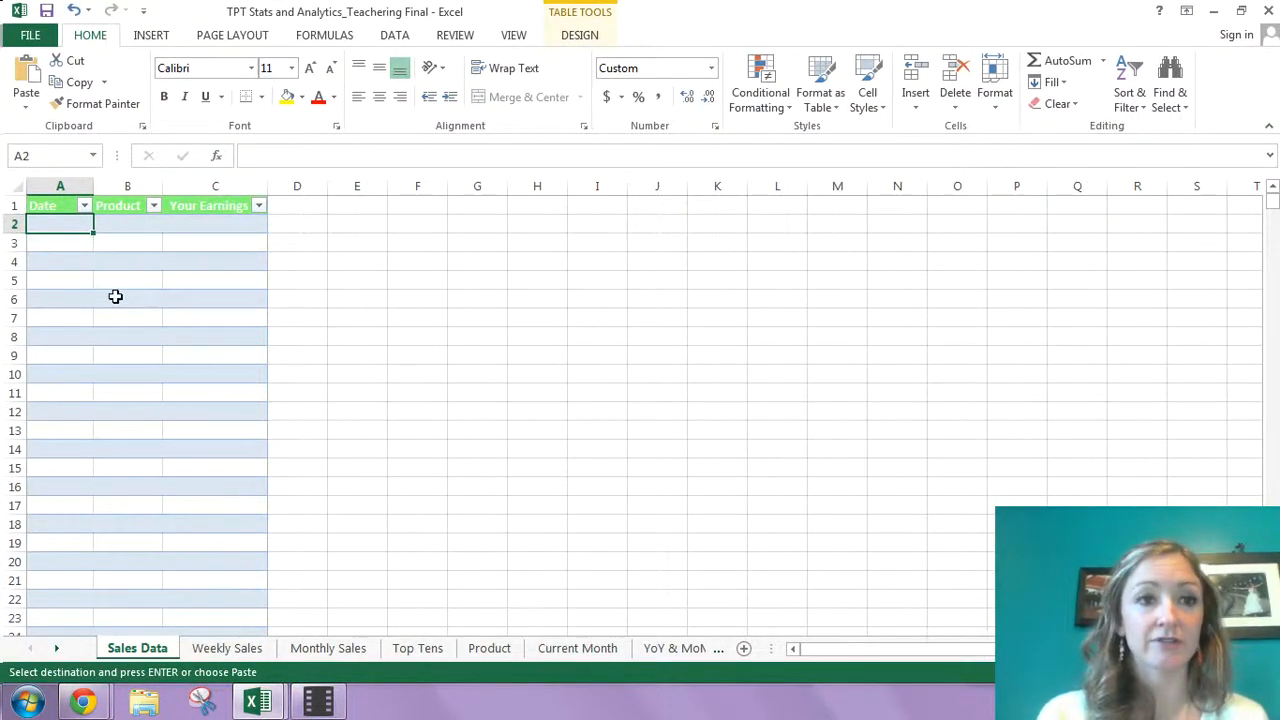
right_click(58, 226)
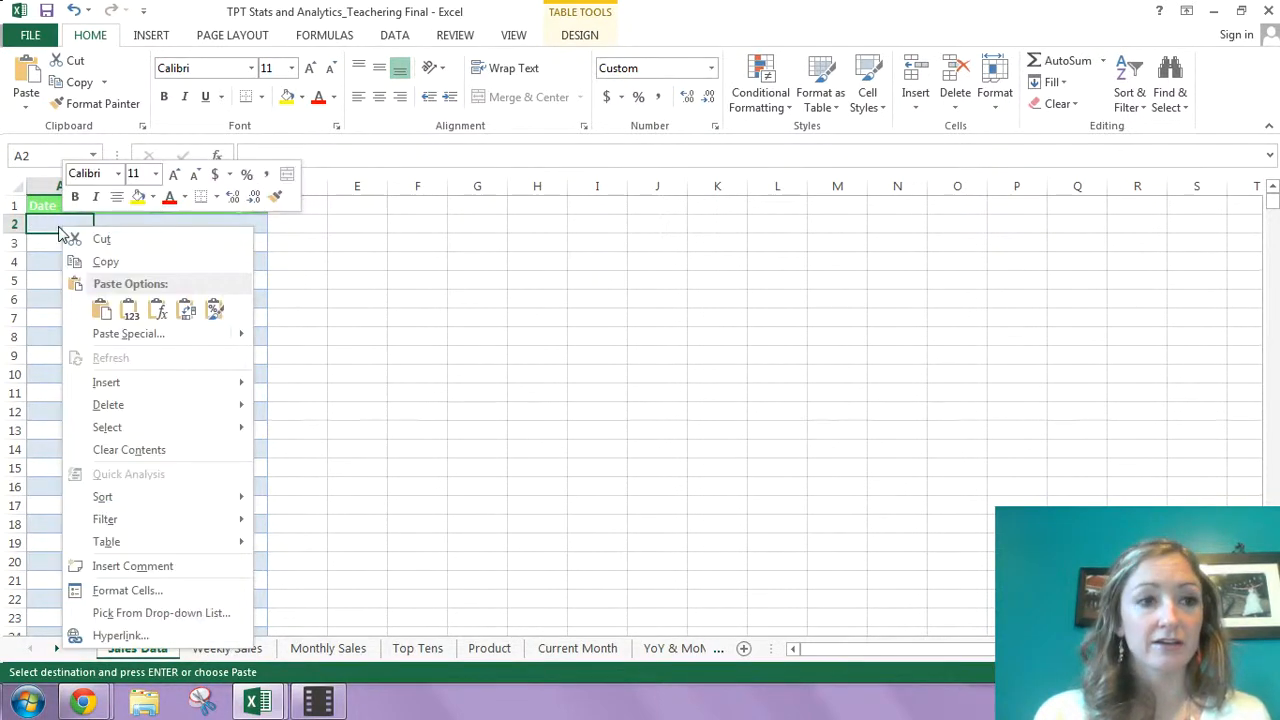
left_click(101, 311)
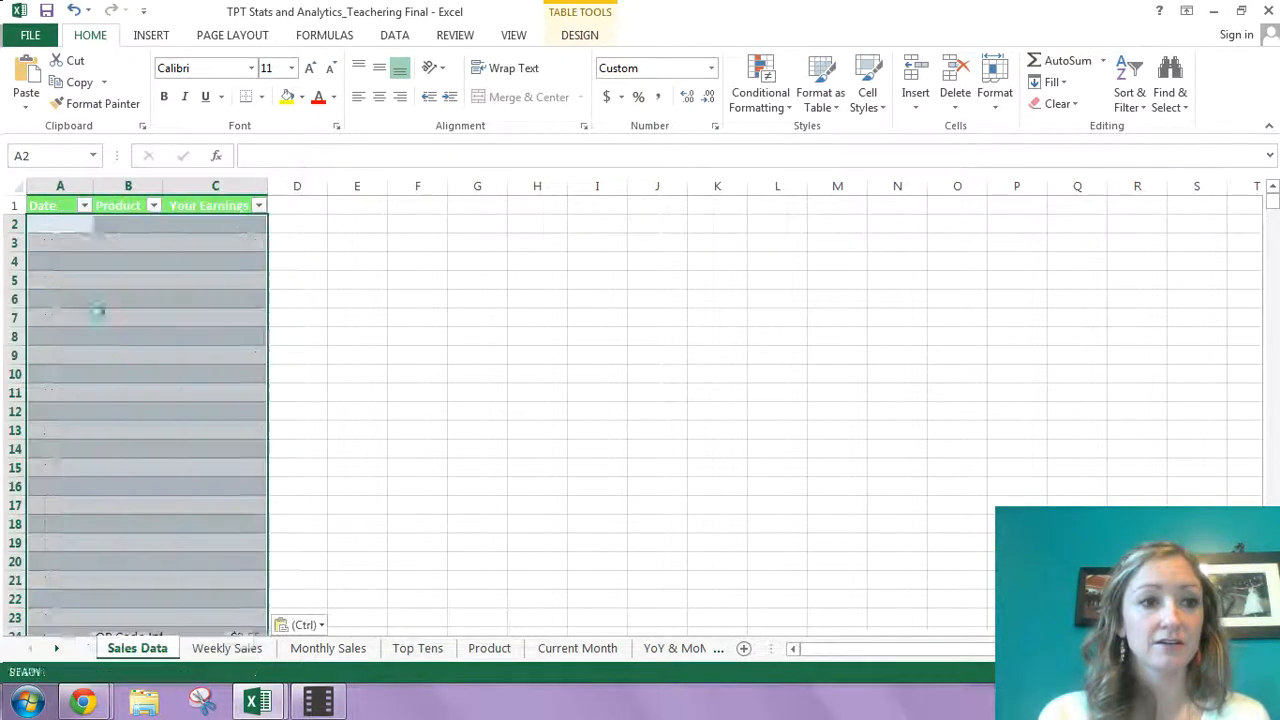
left_click(343, 318)
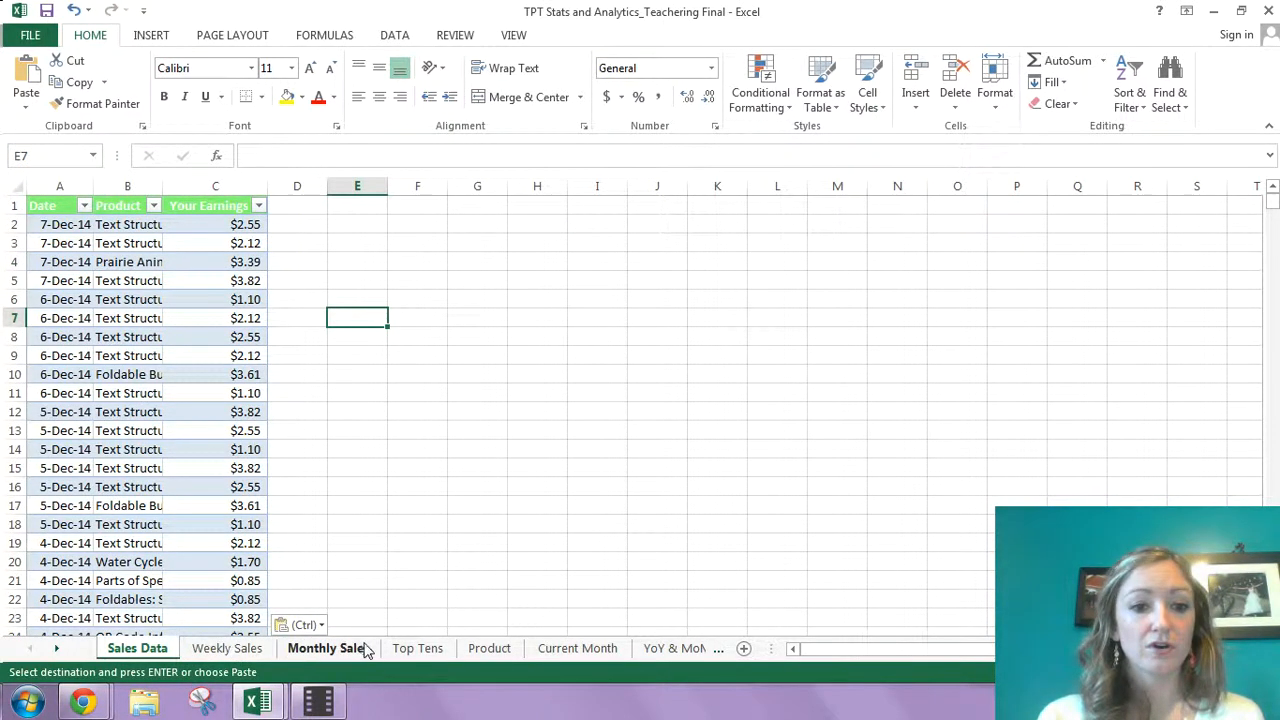
From the Weekly Sales sheet's pivot table, refresh all data sources in the workbook.
left_click(226, 651)
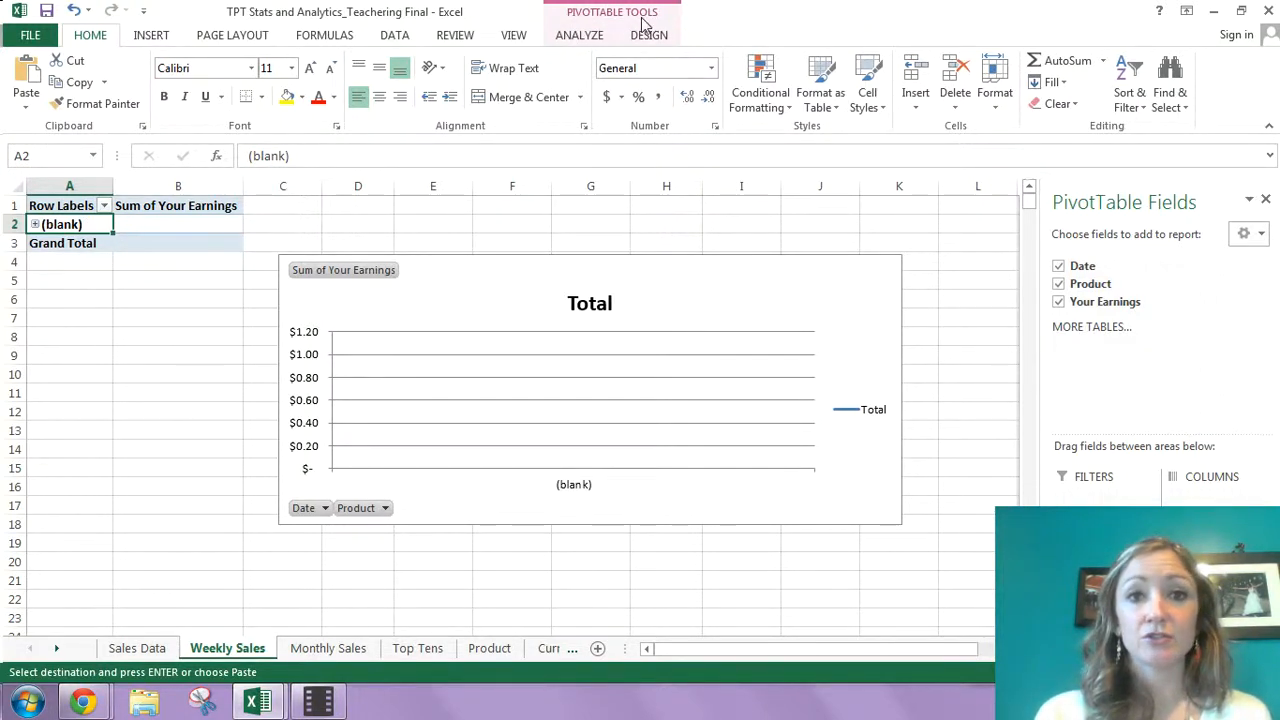
left_click(580, 36)
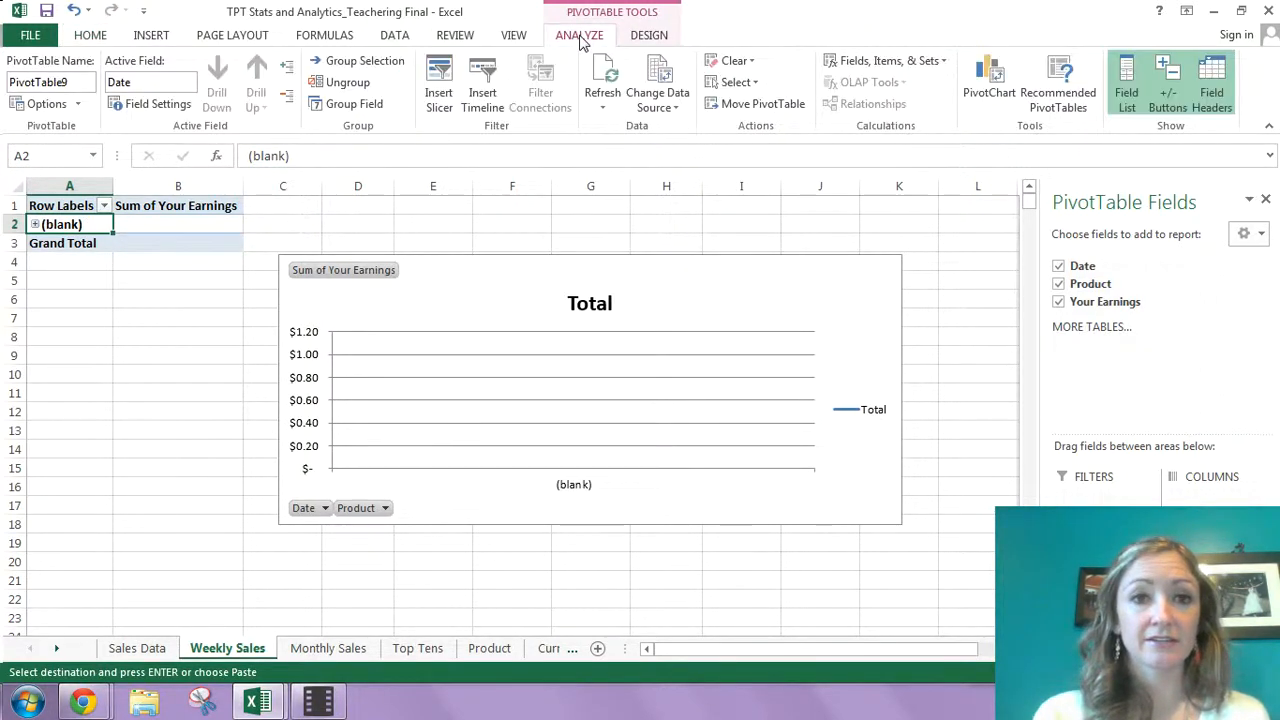
left_click(604, 110)
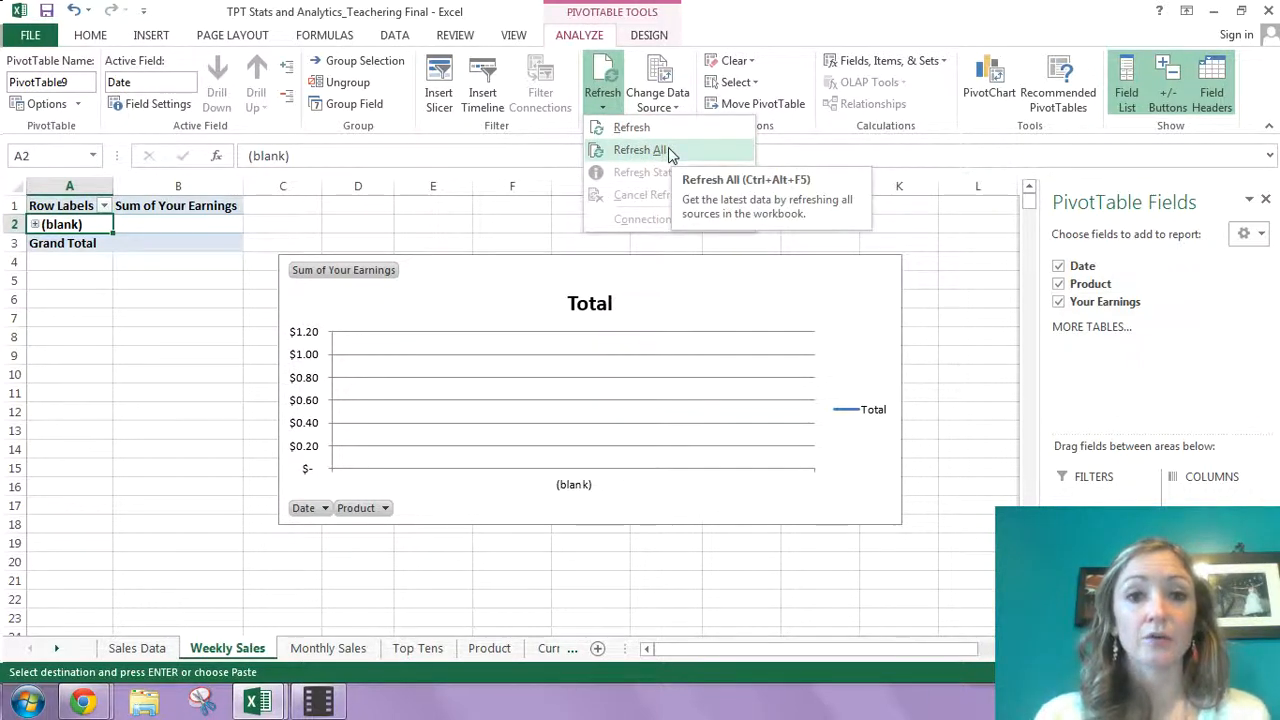
left_click(670, 151)
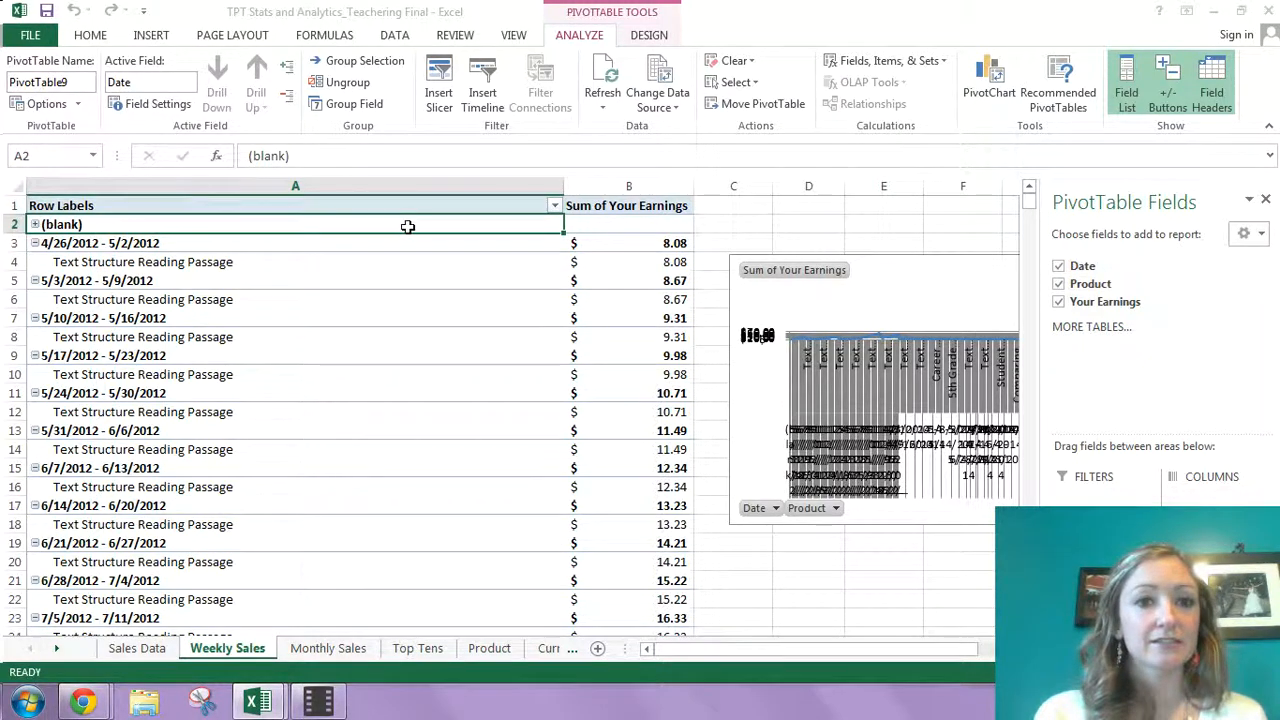
Collapse the weekly pivot table to its date ranges and widen the earnings chart slightly.
left_click(285, 104)
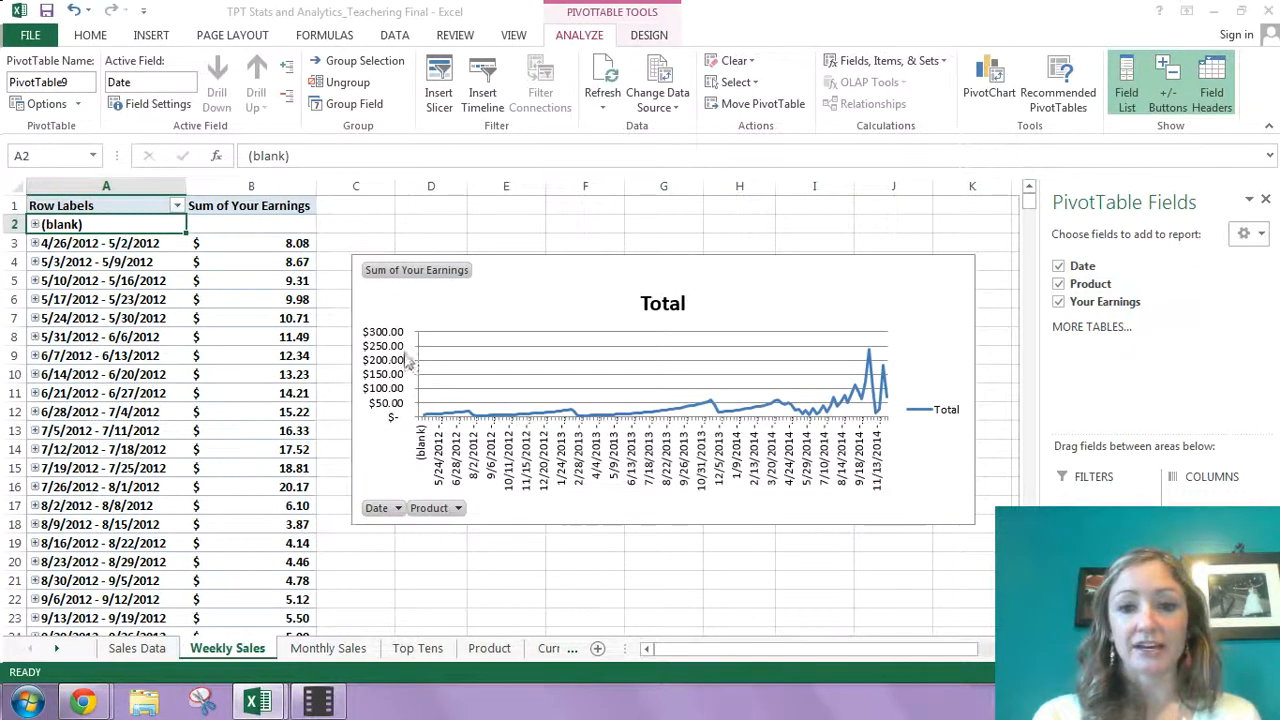
left_click(937, 449)
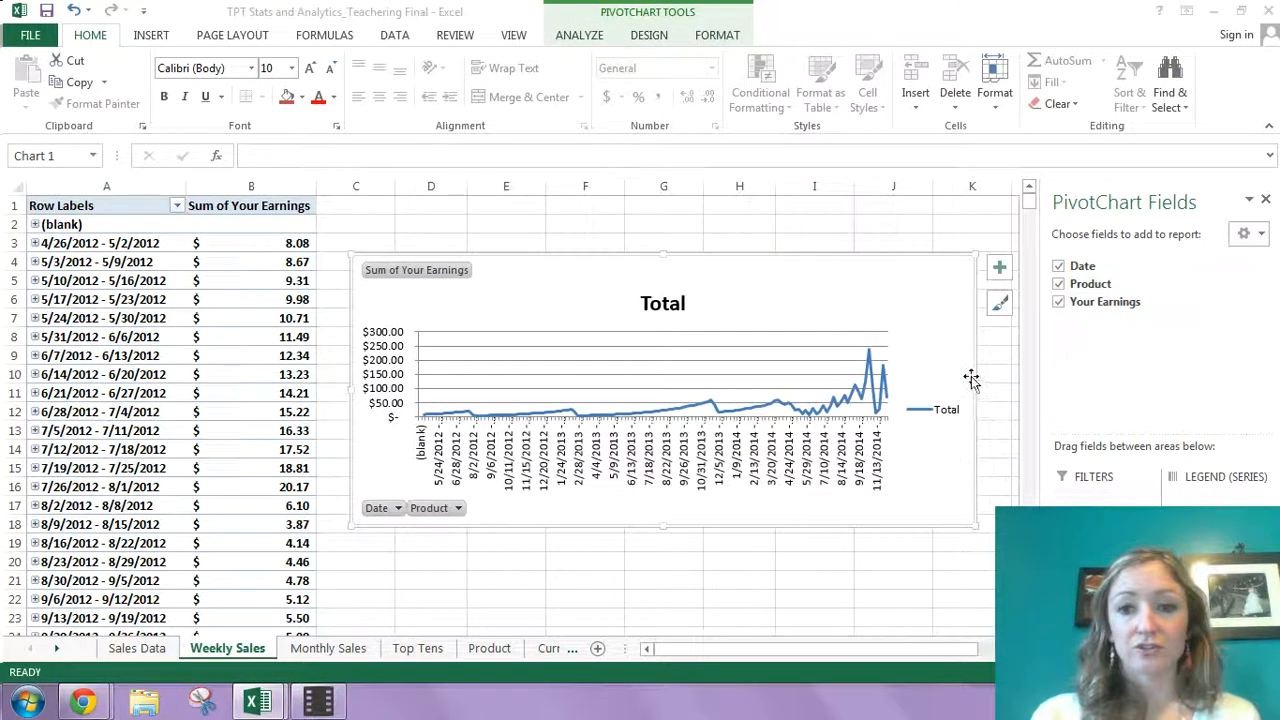
left_click_drag(975, 389, 1003, 392)
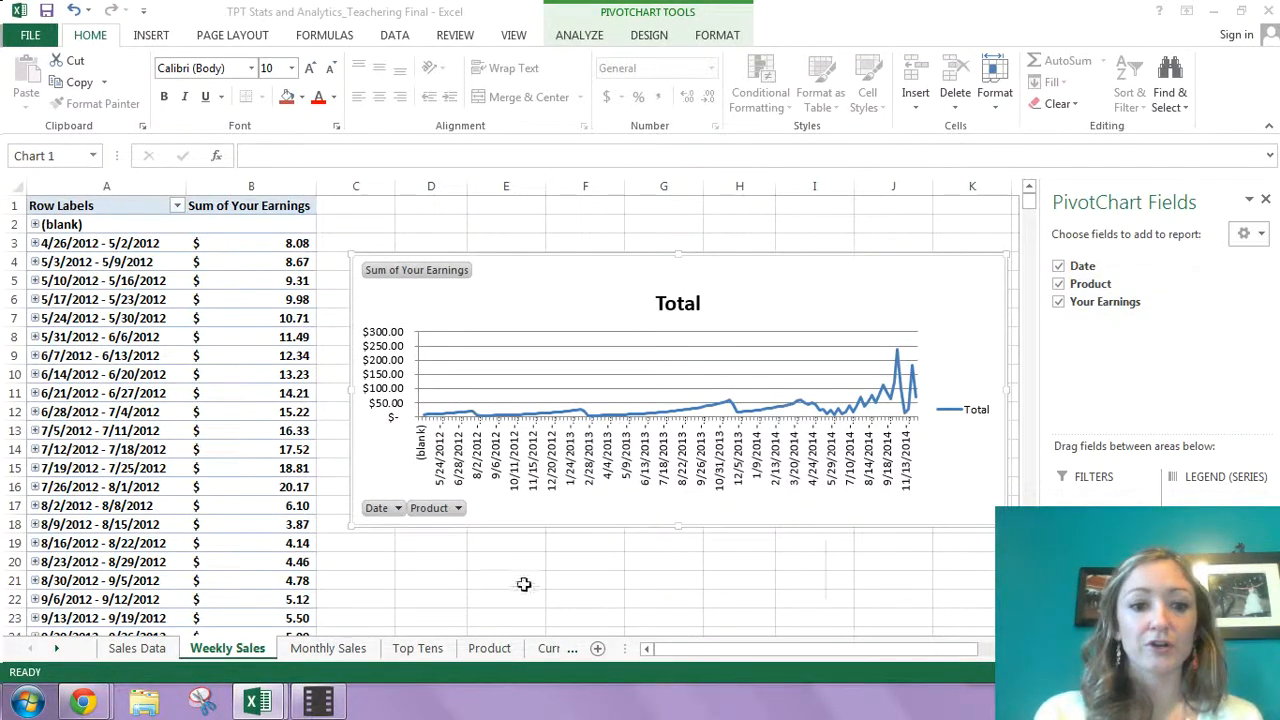
View the Monthly Sales sheet, and on the Top Tens sheet fit the Top Ten Selling Items column to its contents.
left_click(318, 648)
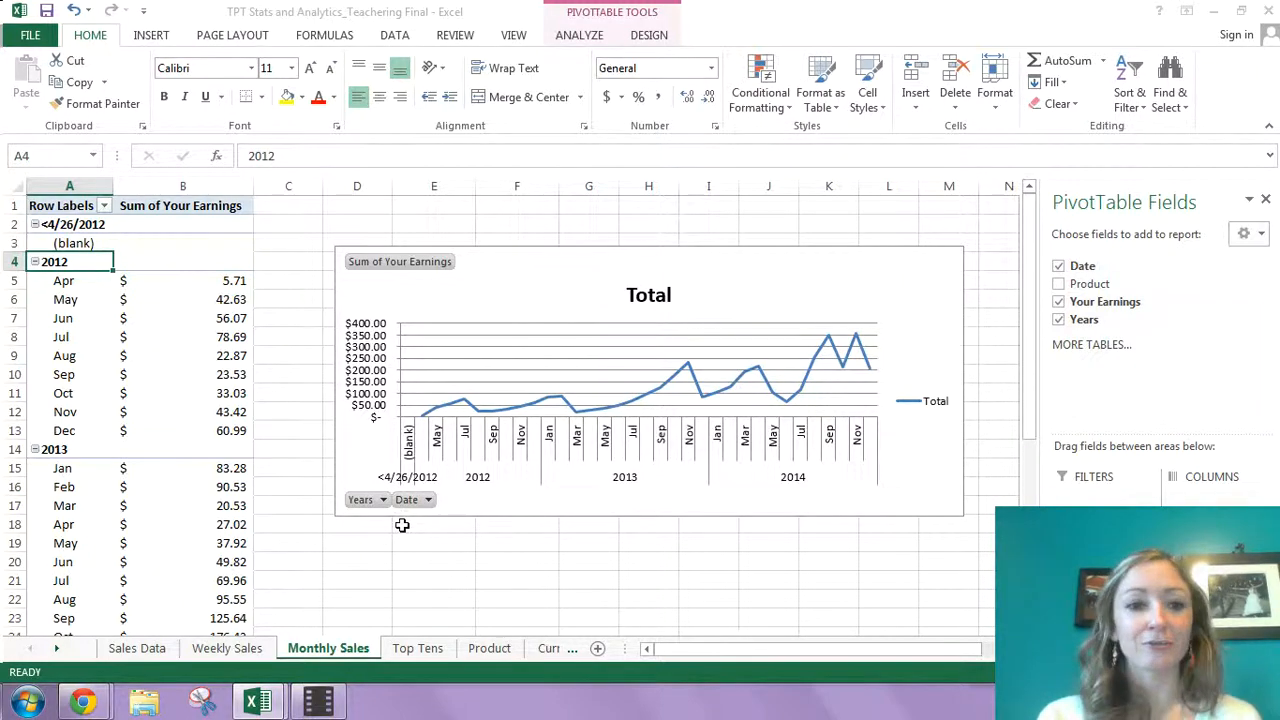
left_click(418, 648)
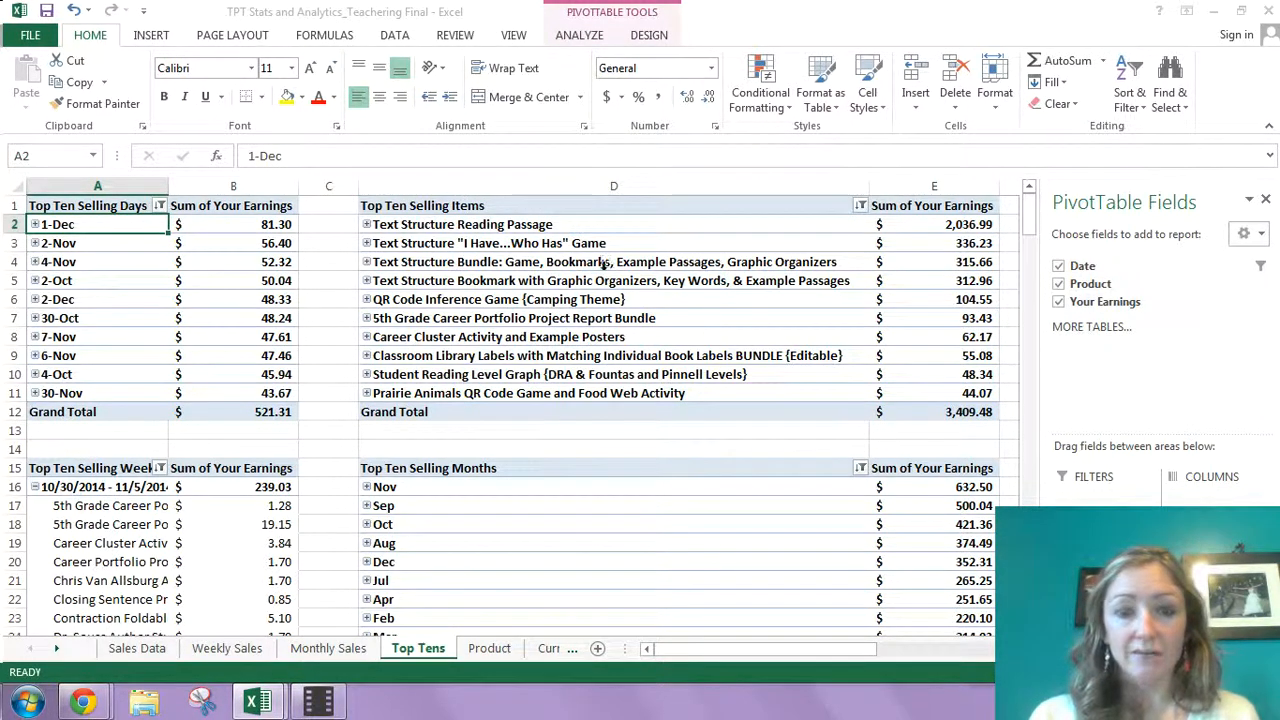
left_click_drag(868, 187, 837, 182)
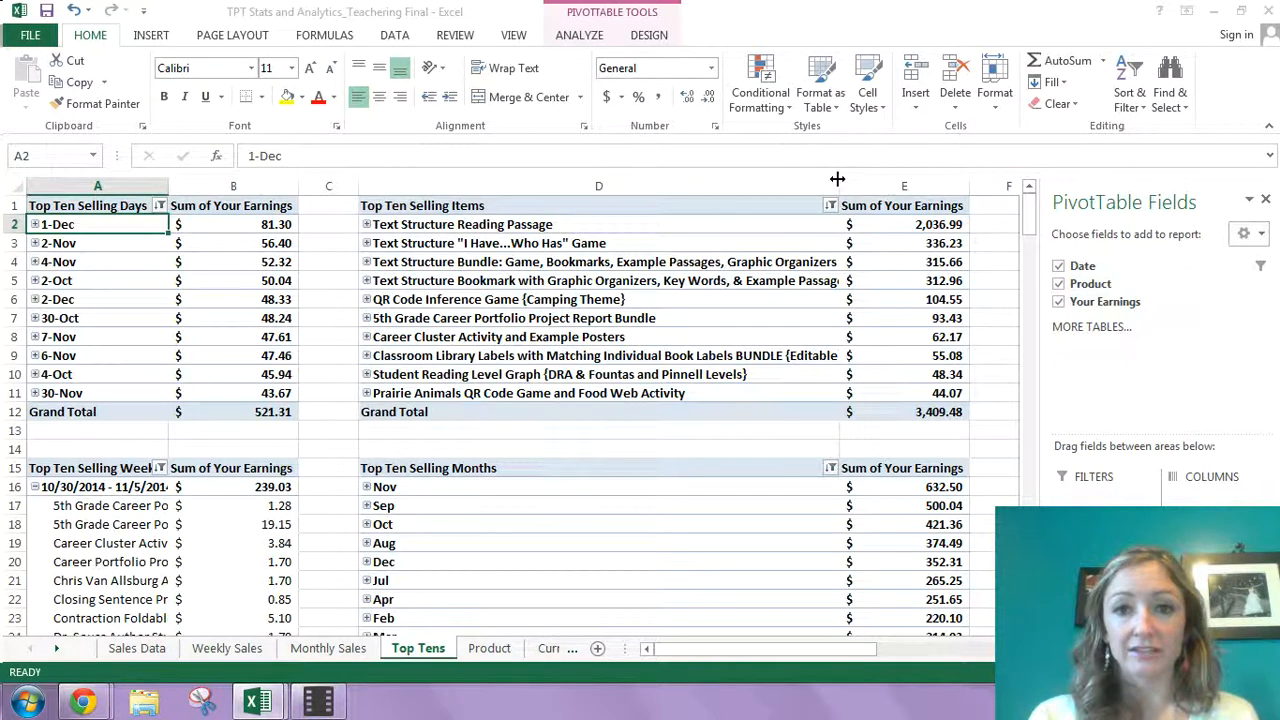
double_click(837, 179)
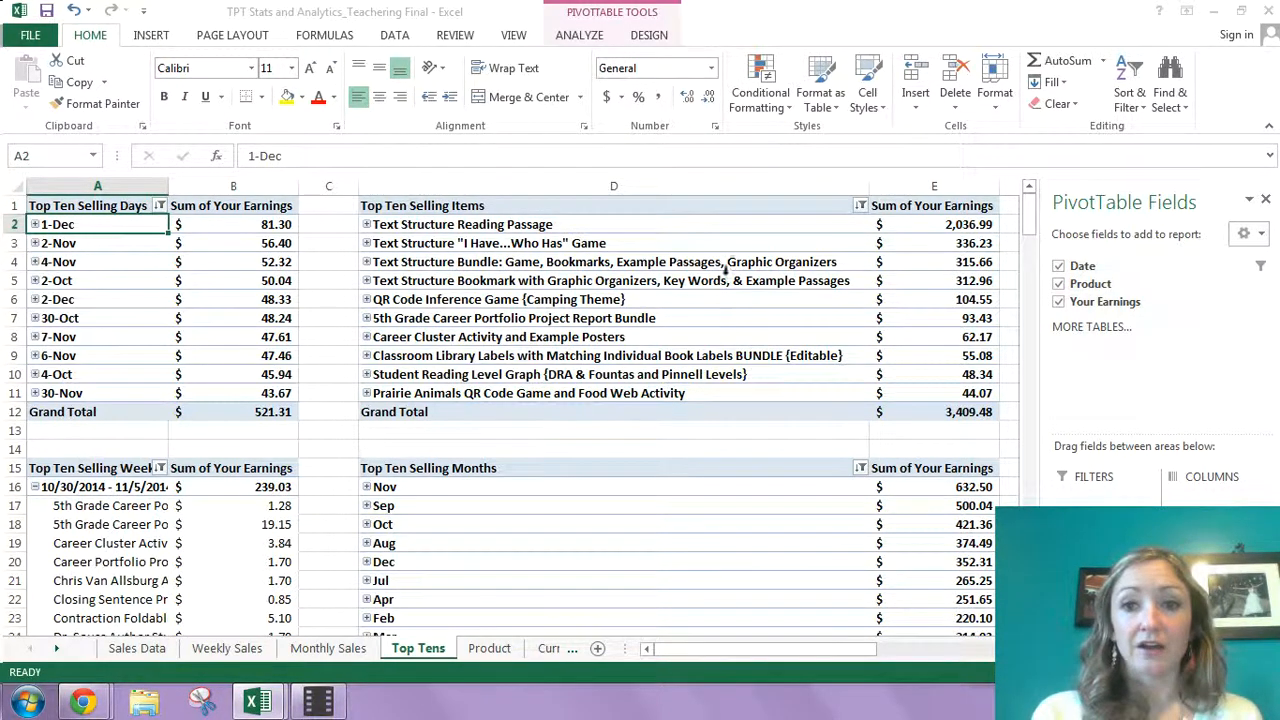
On the Top Tens sheet, collapse the Top Ten Selling Weeks pivot table to its date ranges.
left_click_drag(1030, 218, 1031, 238)
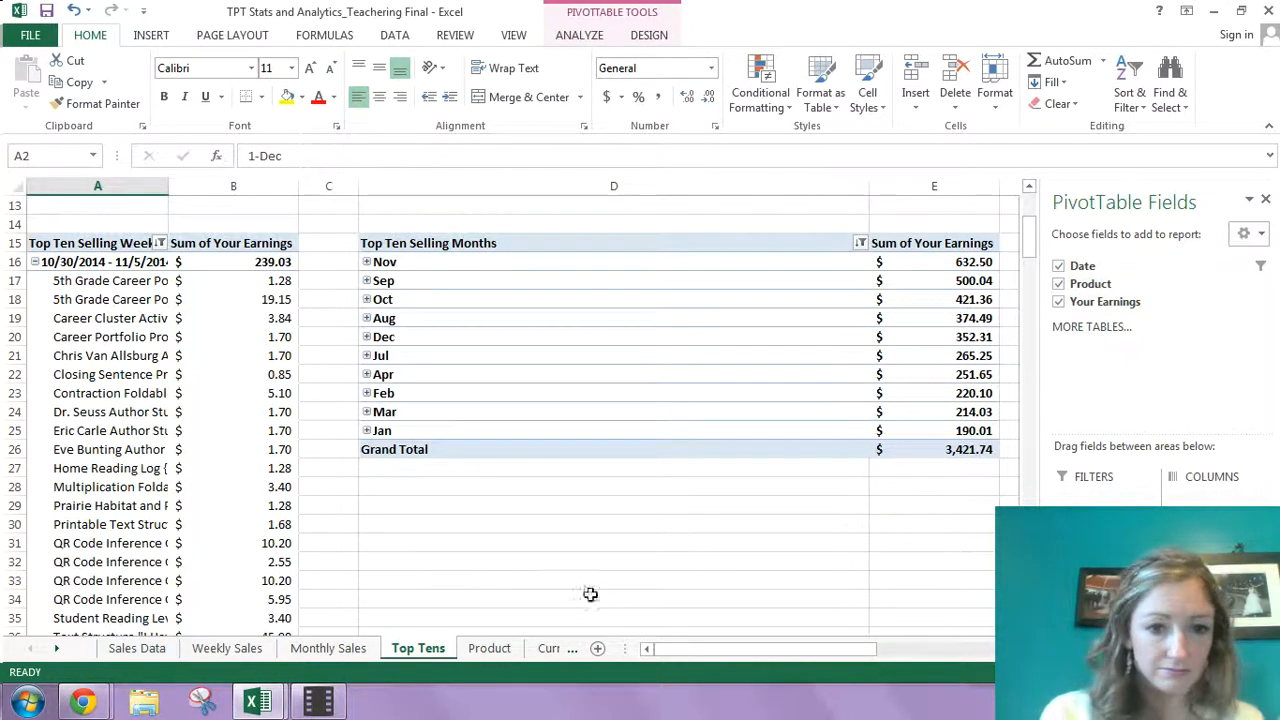
left_click_drag(722, 651, 696, 653)
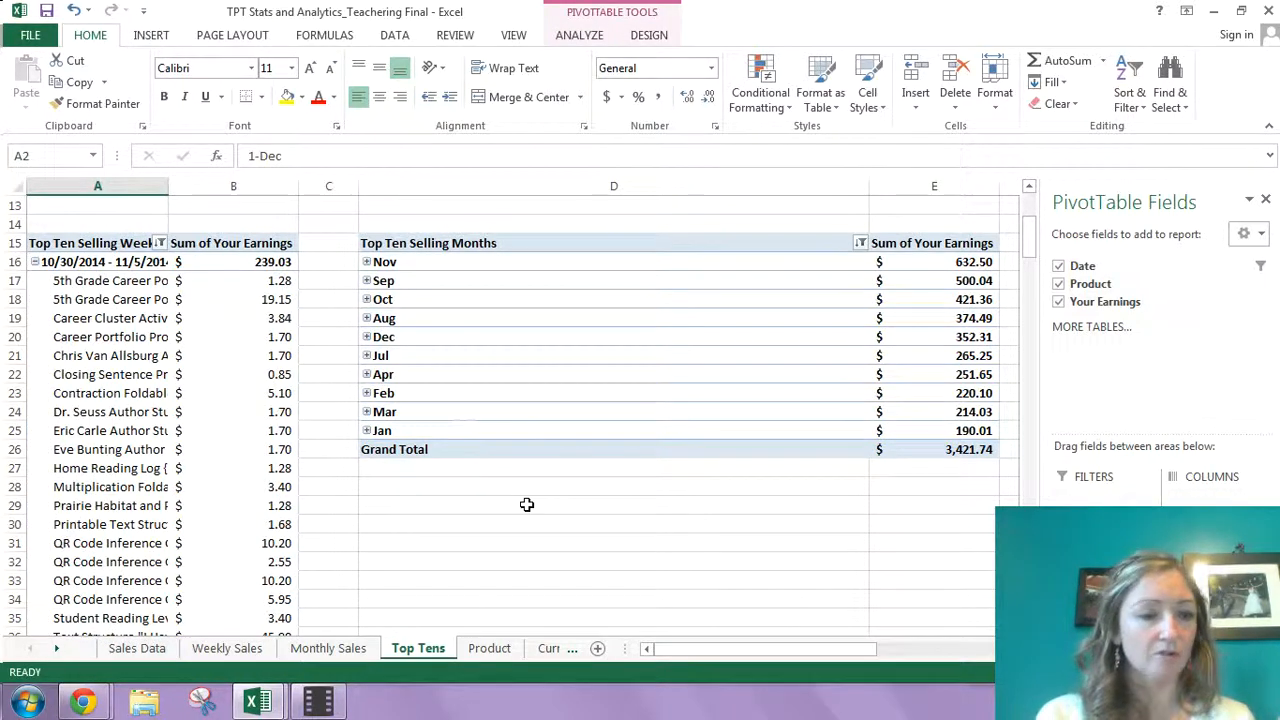
left_click(88, 243)
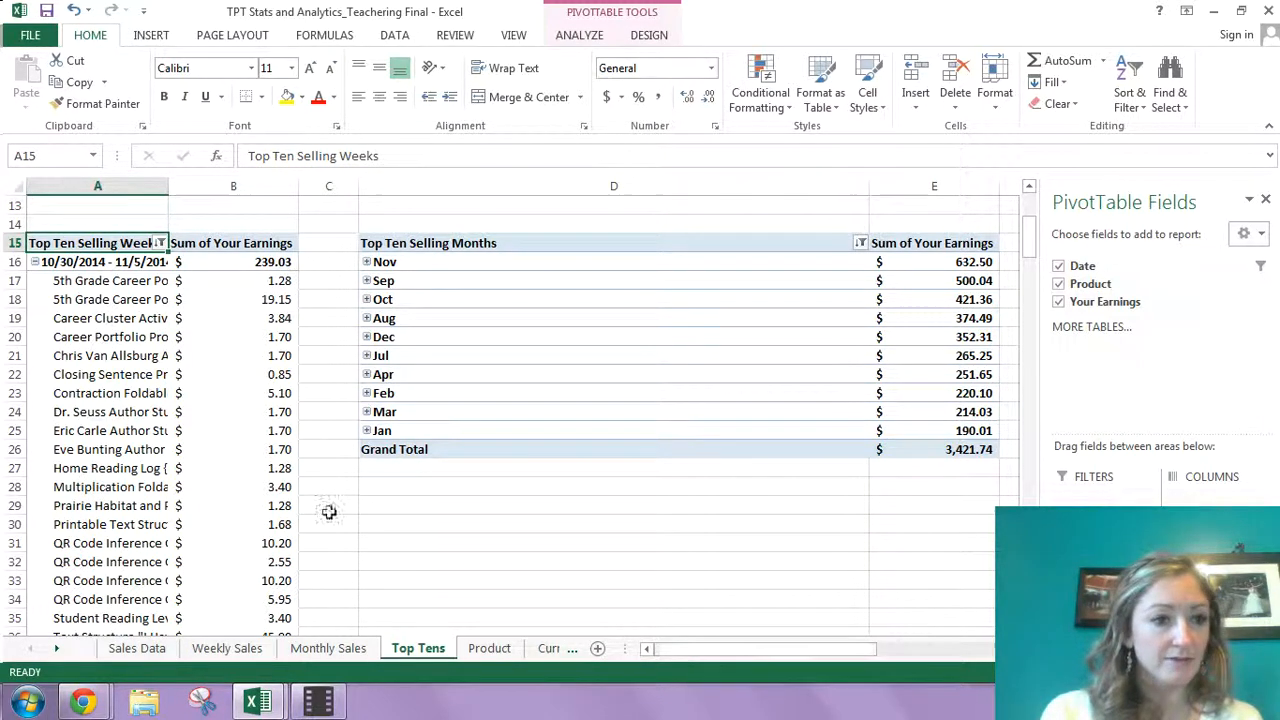
left_click(90, 262)
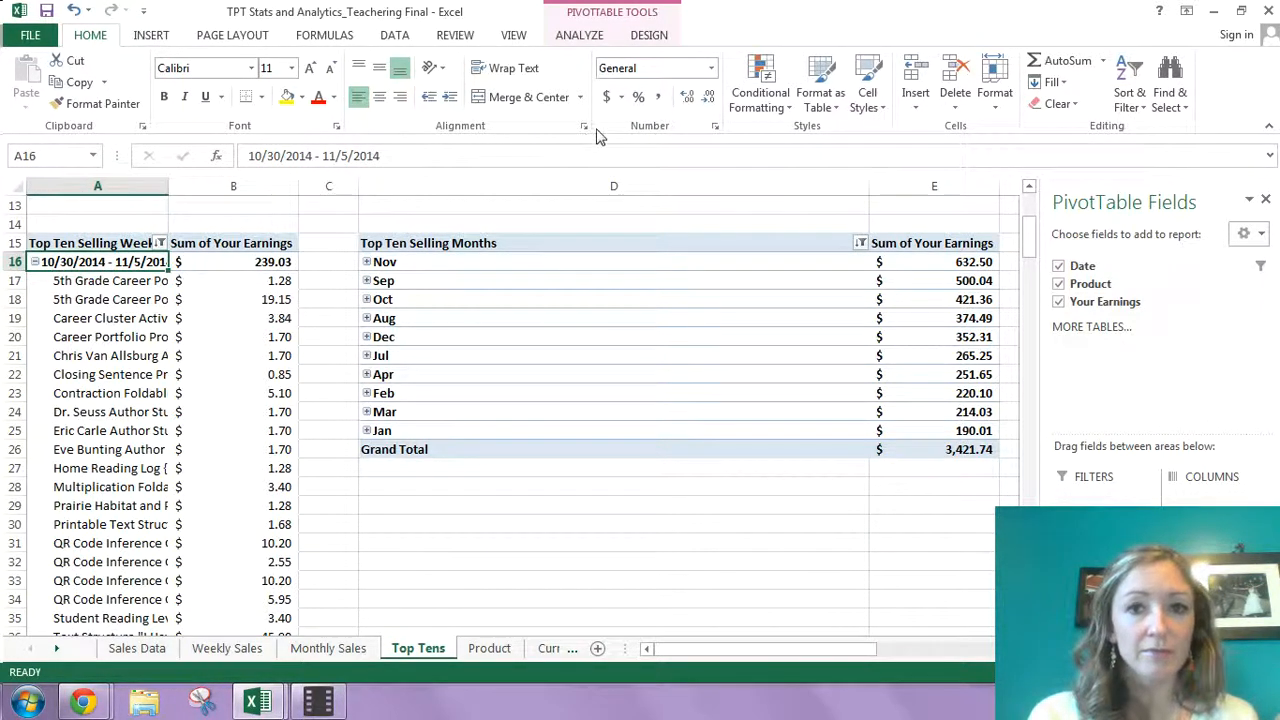
left_click(580, 36)
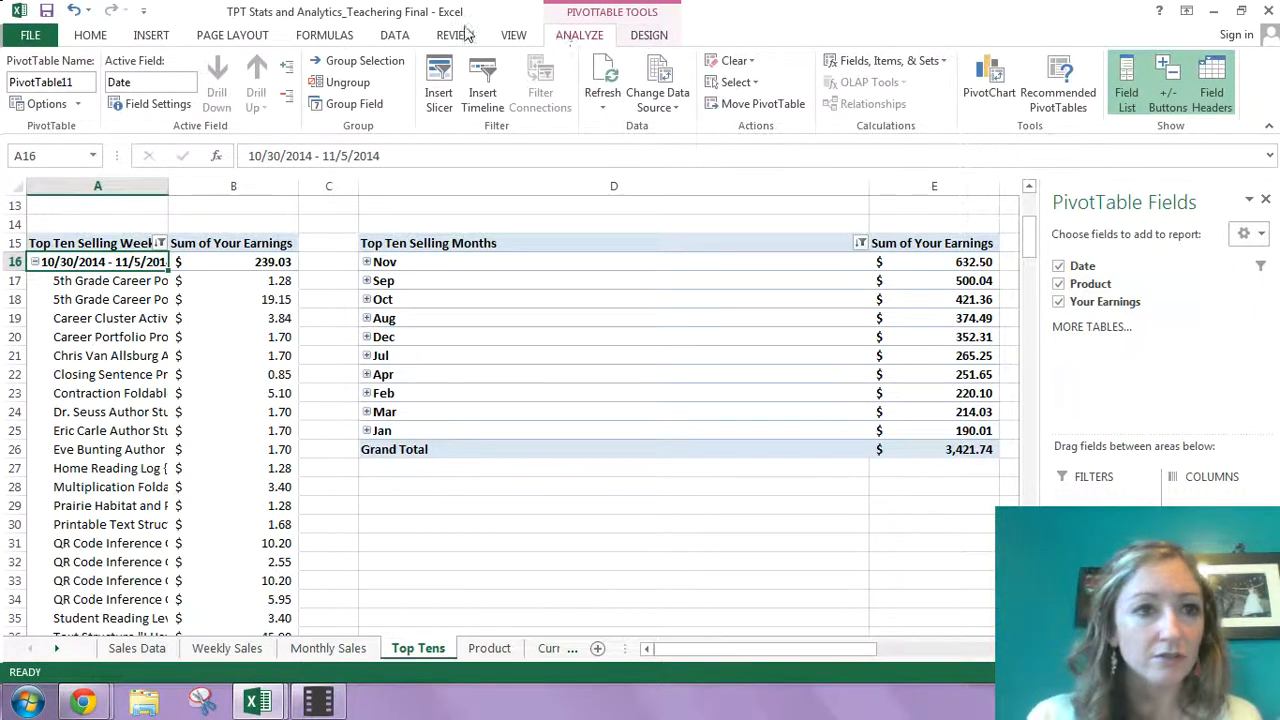
left_click(287, 104)
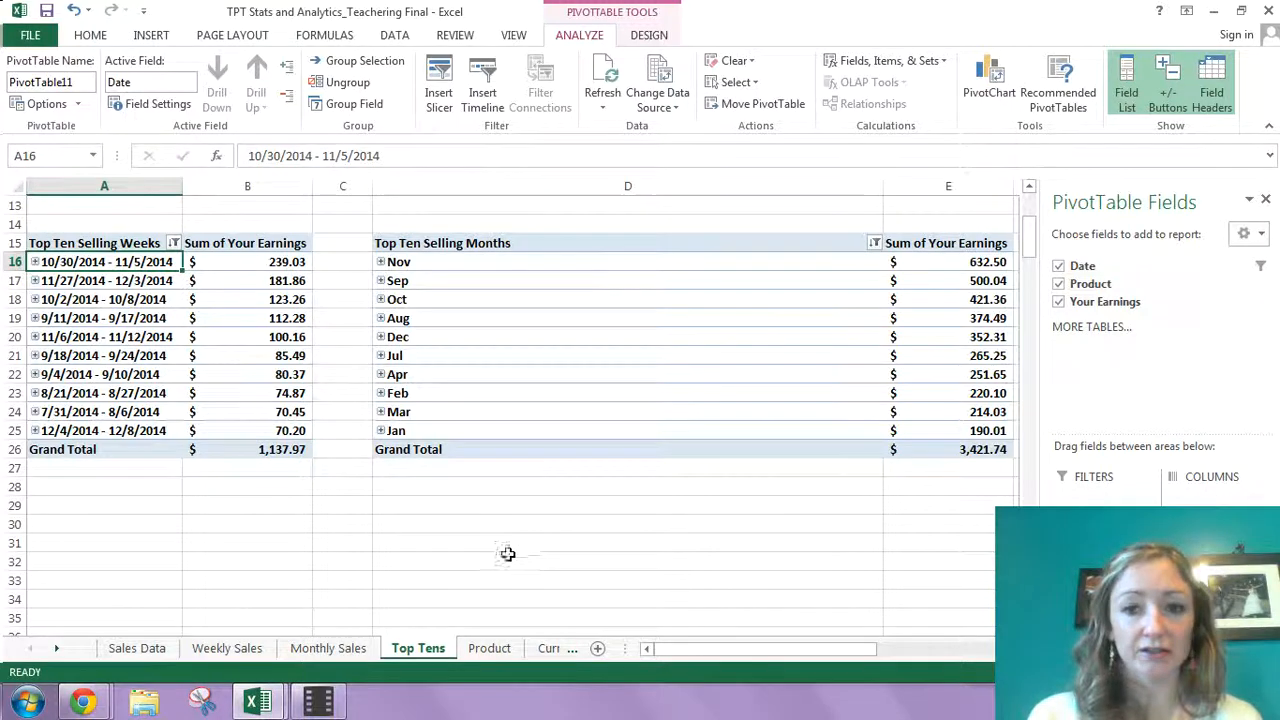
On the Product sheet, filter the pivot table to only the Text Structure Bookmark with Graphic Organizers, Key Words, & Example Passages product.
left_click(489, 650)
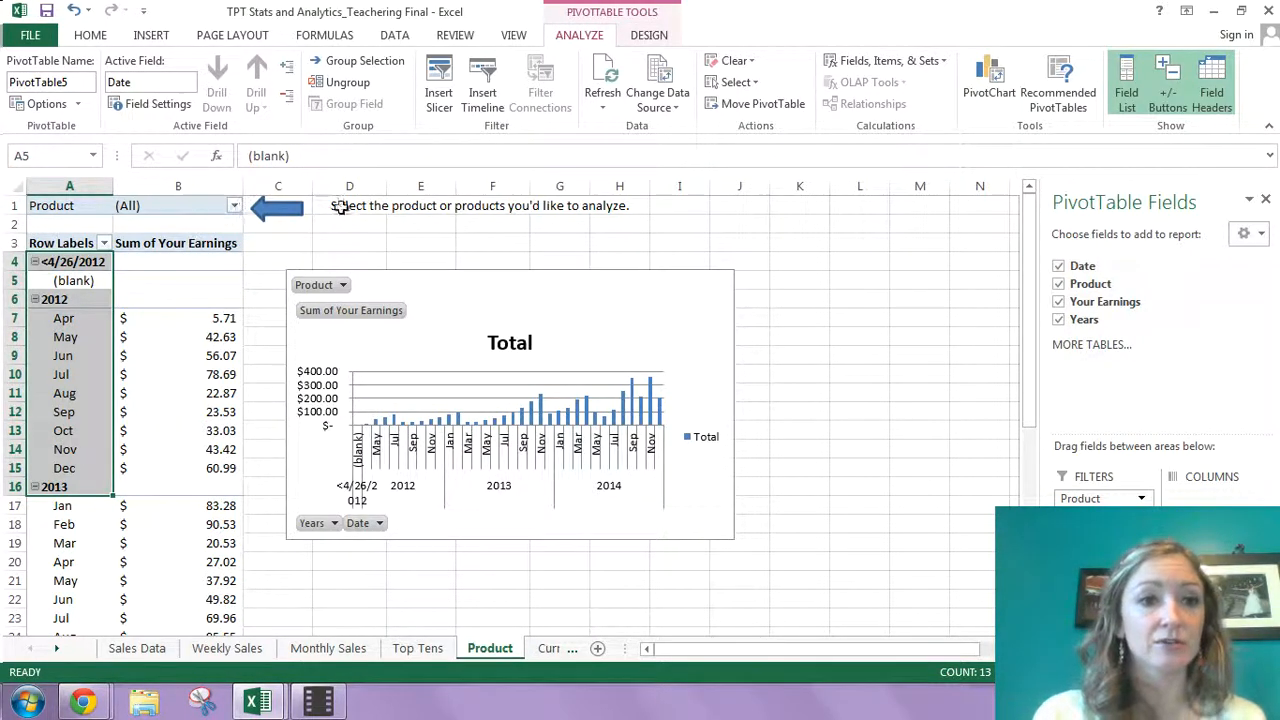
left_click(234, 210)
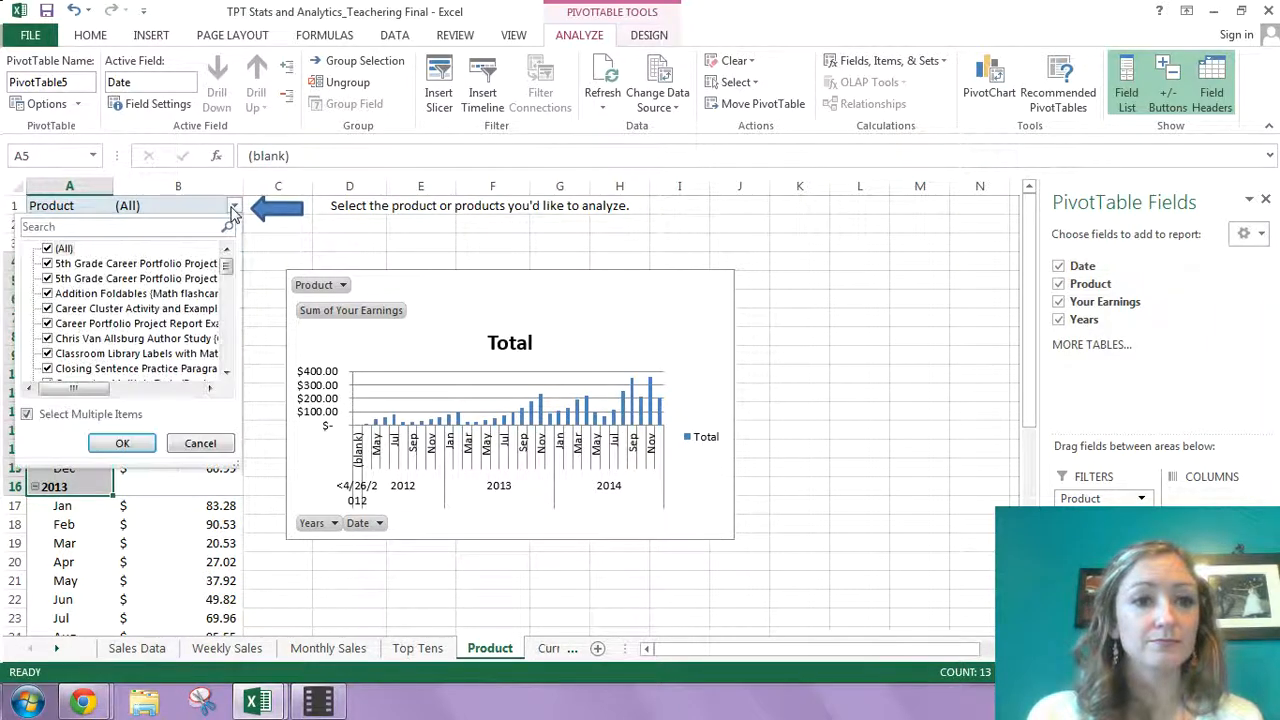
left_click(47, 249)
left_click_drag(227, 268, 228, 331)
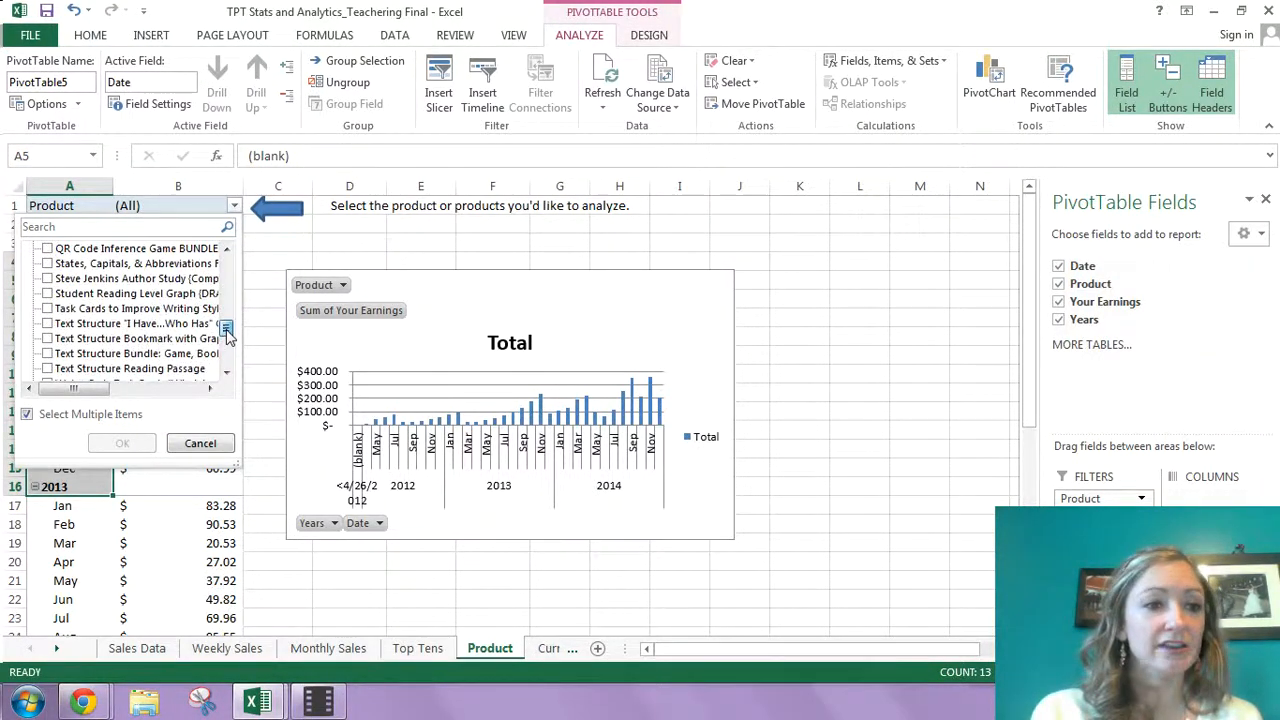
left_click(47, 339)
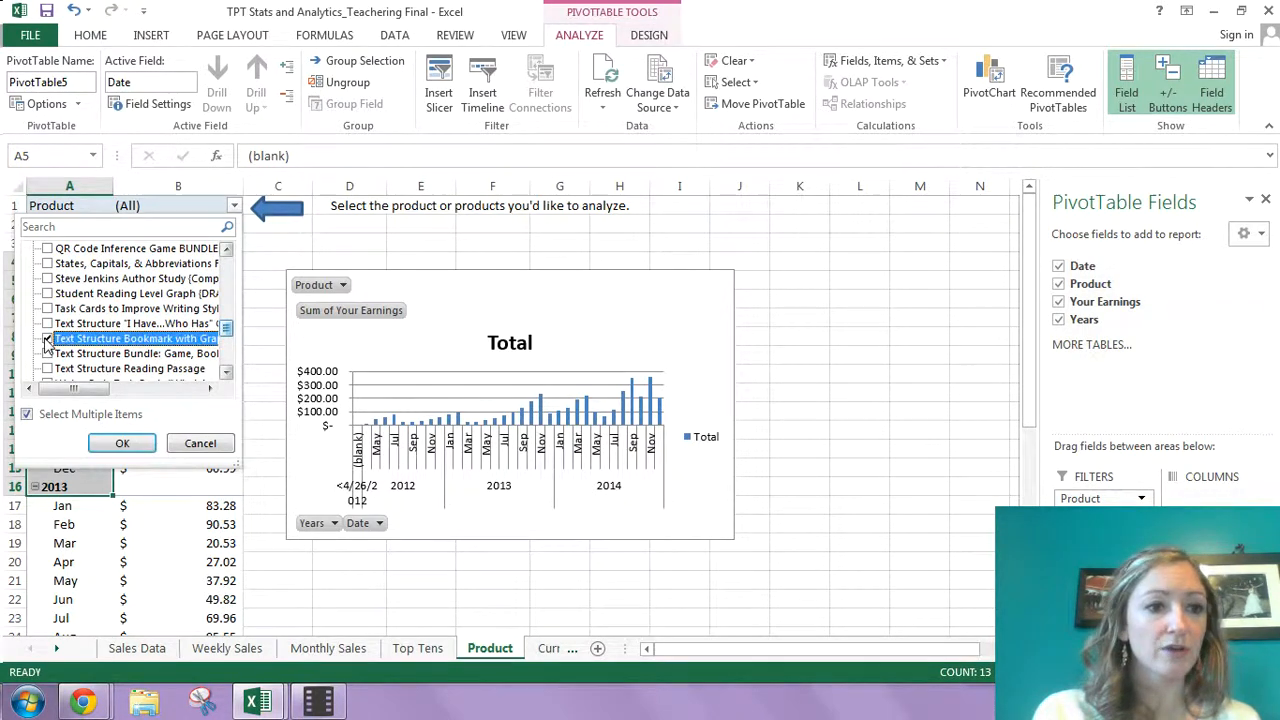
left_click(122, 445)
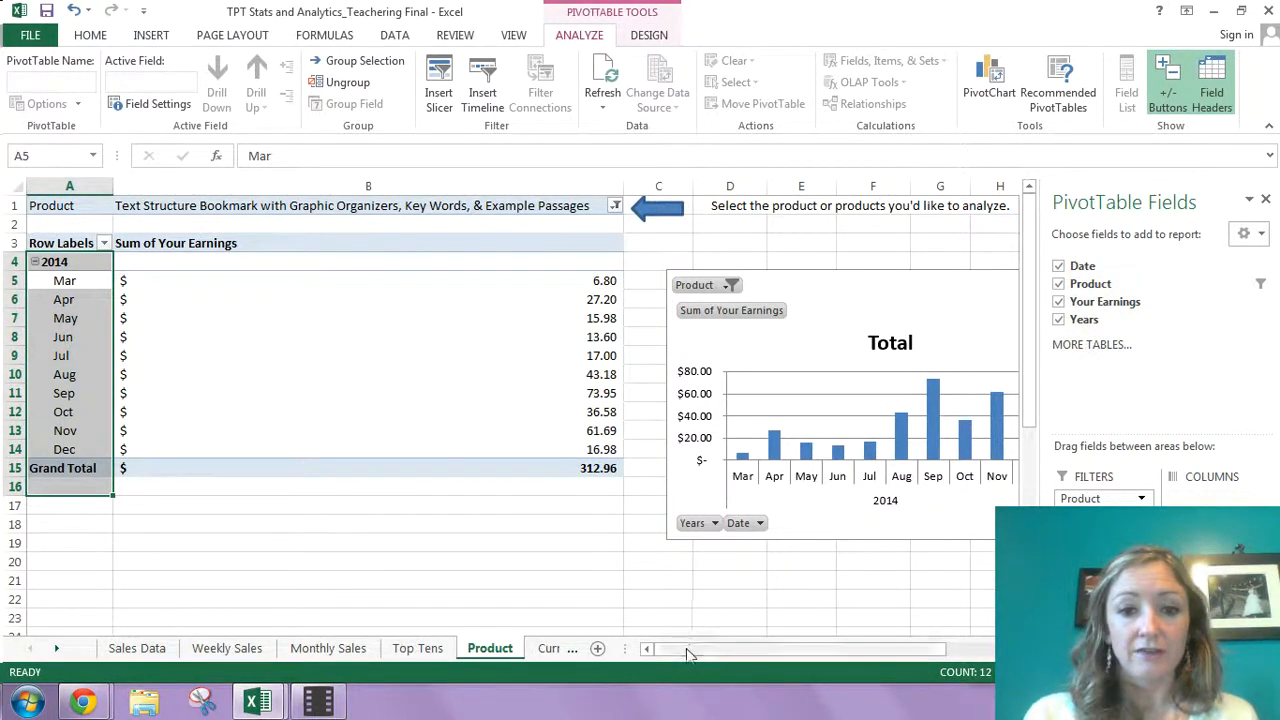
left_click_drag(687, 652, 732, 651)
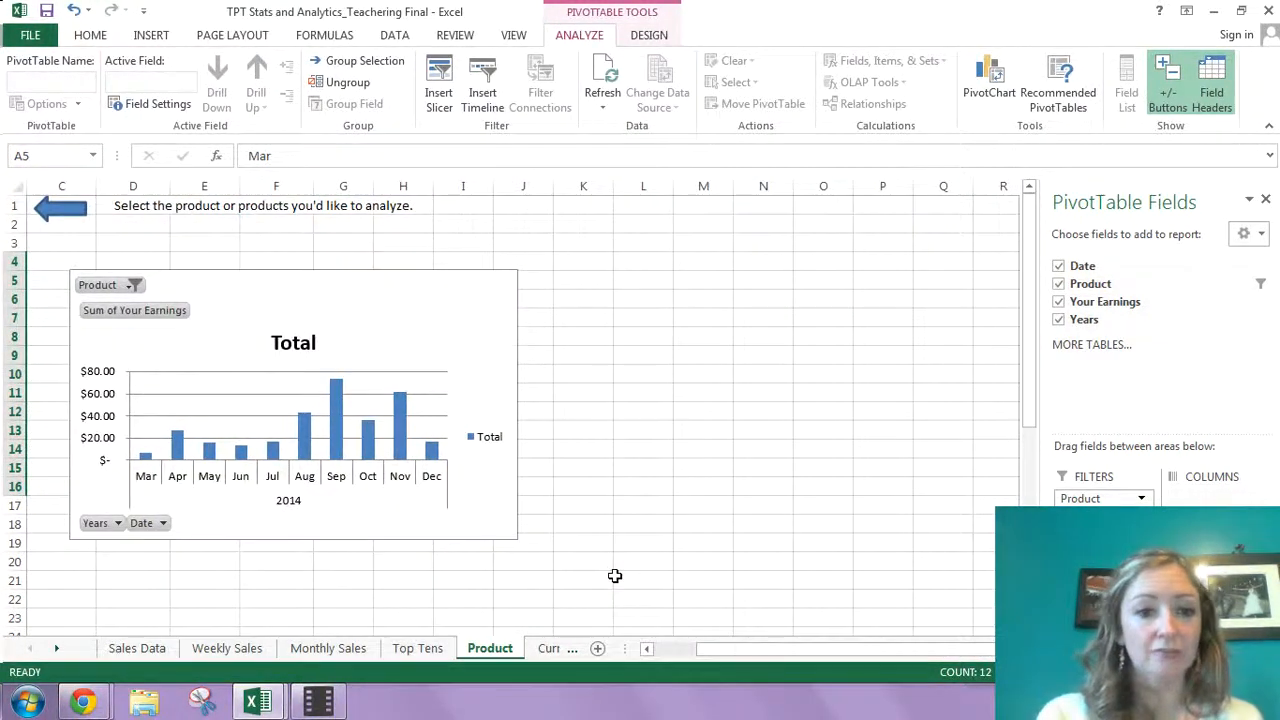
scroll(229, 563, "left", 2)
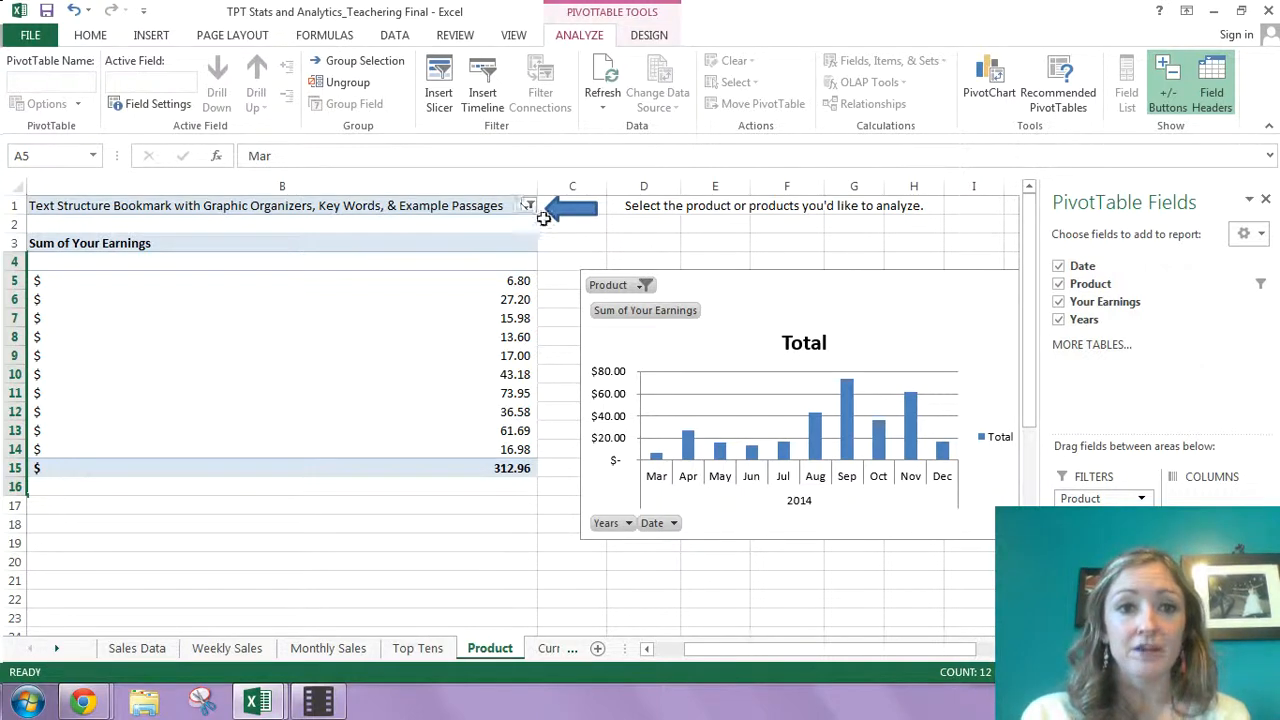
Add the Text Structure "I Have...Who Has" Game, Text Structure Bundle and Text Structure Reading Passage to the chart's Product filter.
left_click(645, 286)
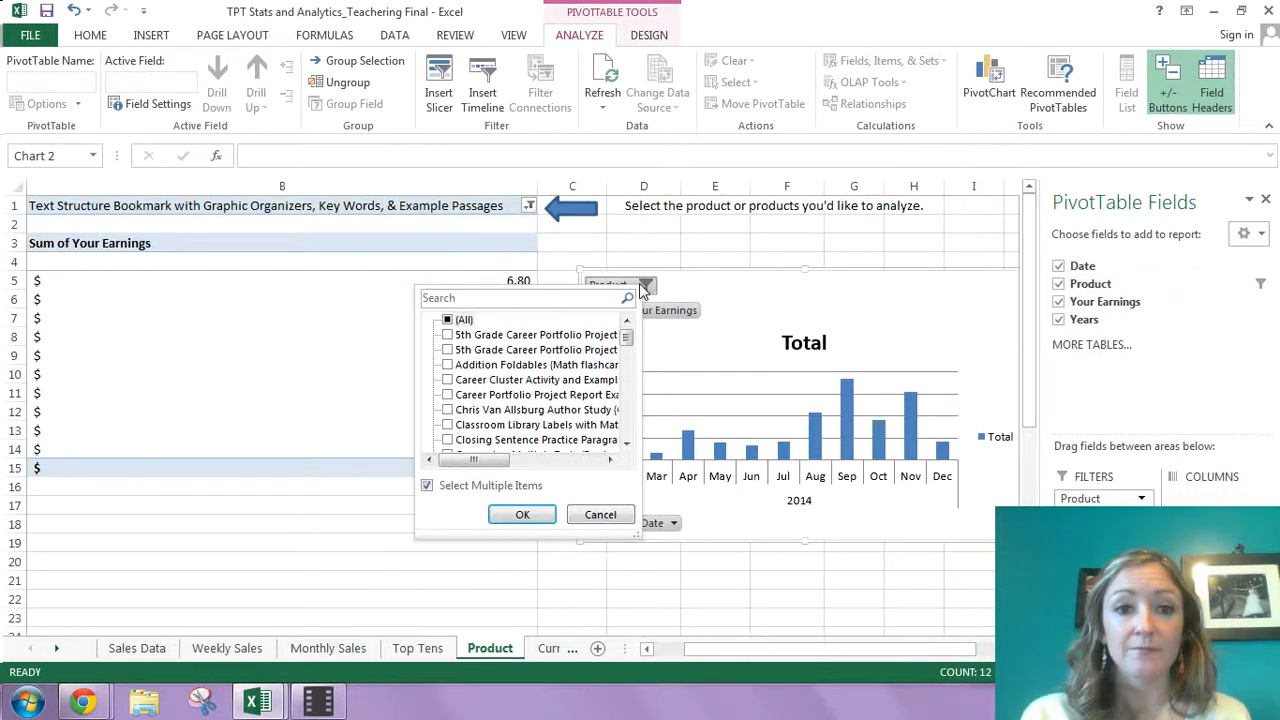
left_click_drag(628, 340, 628, 405)
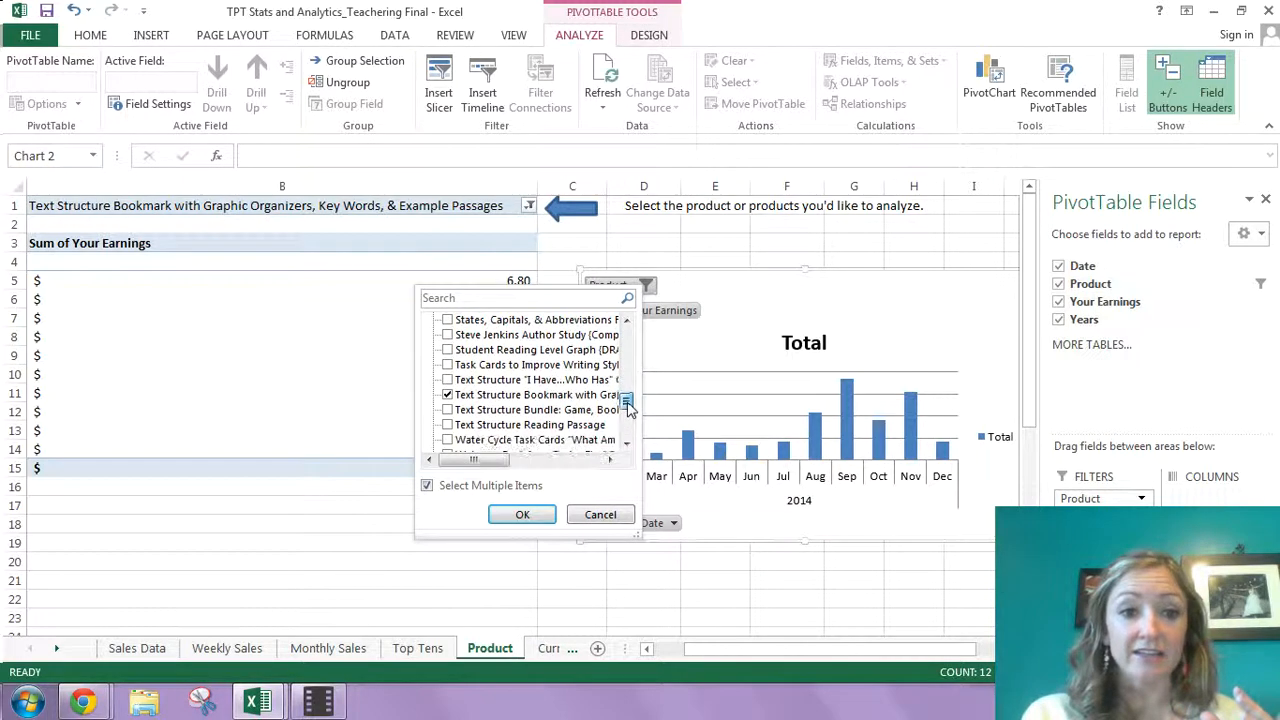
left_click(446, 381)
left_click(447, 410)
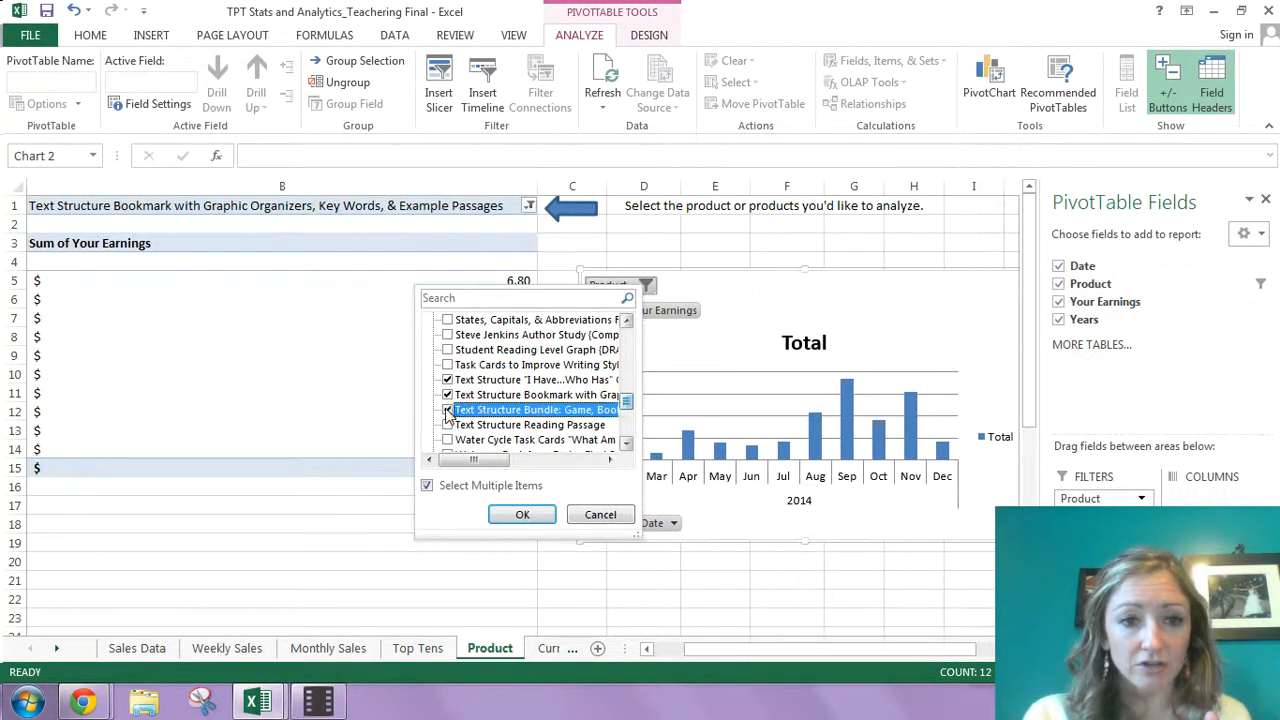
left_click(447, 425)
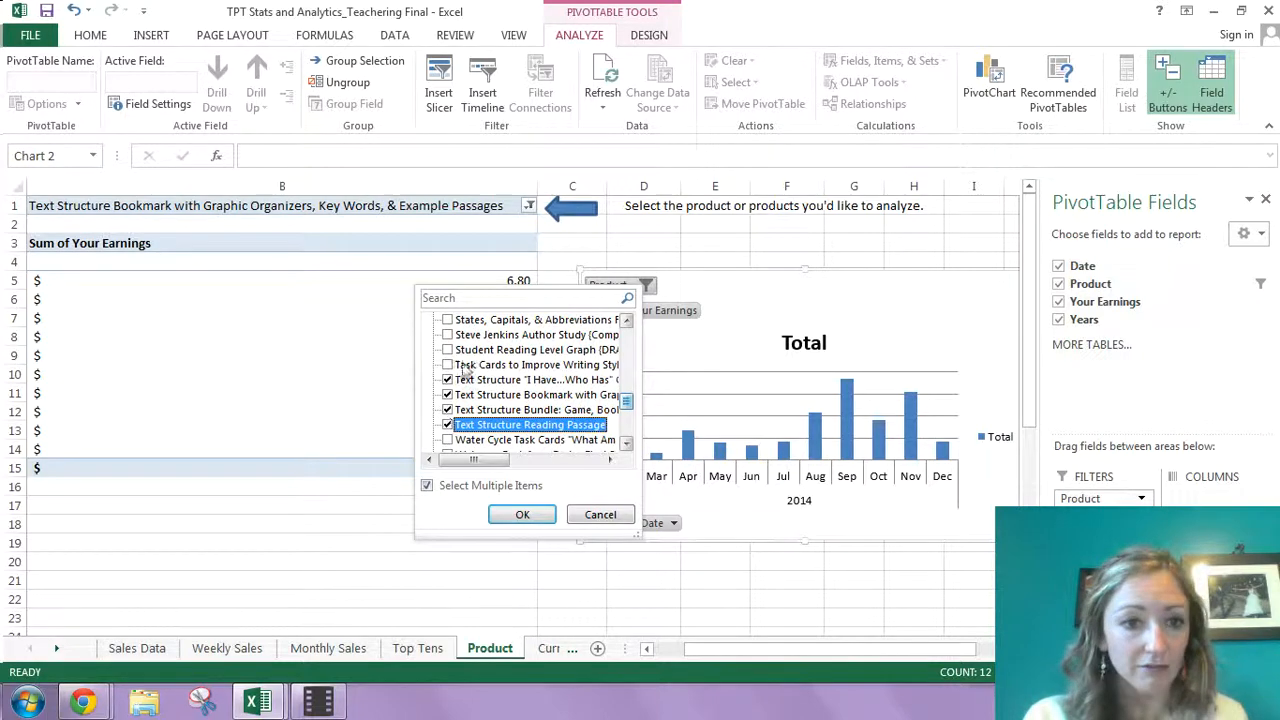
left_click(522, 515)
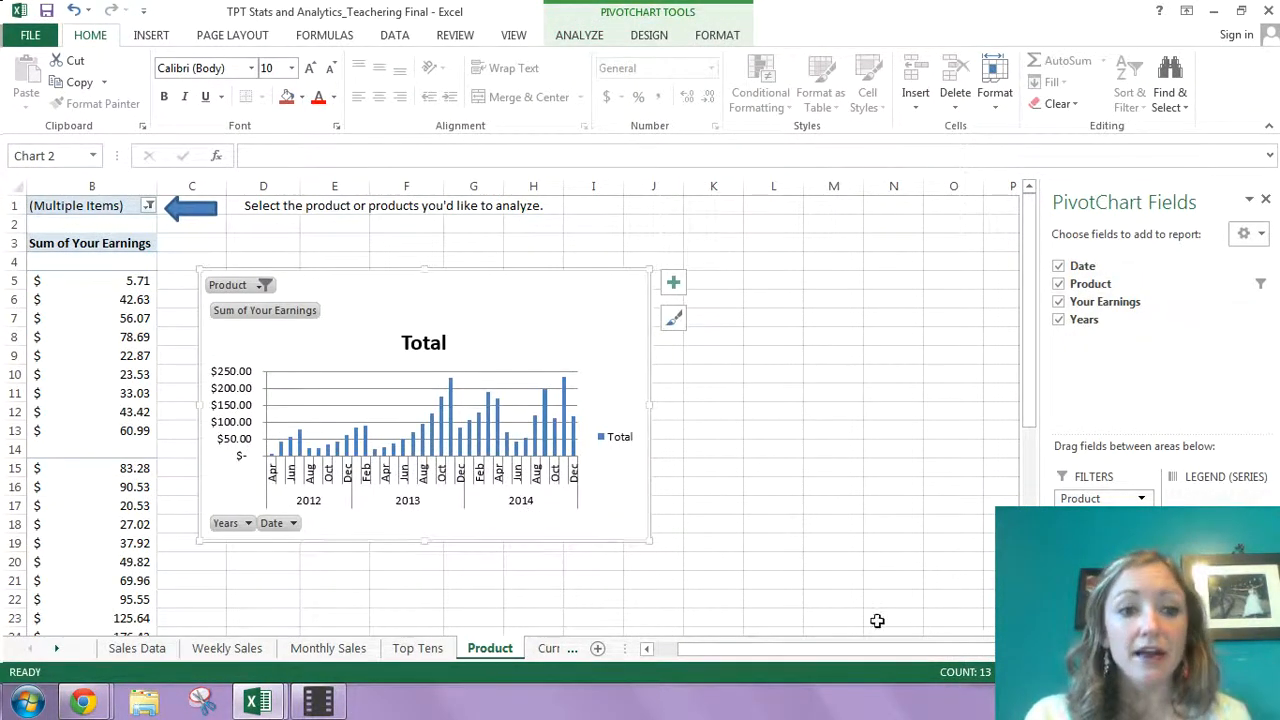
left_click_drag(842, 651, 809, 655)
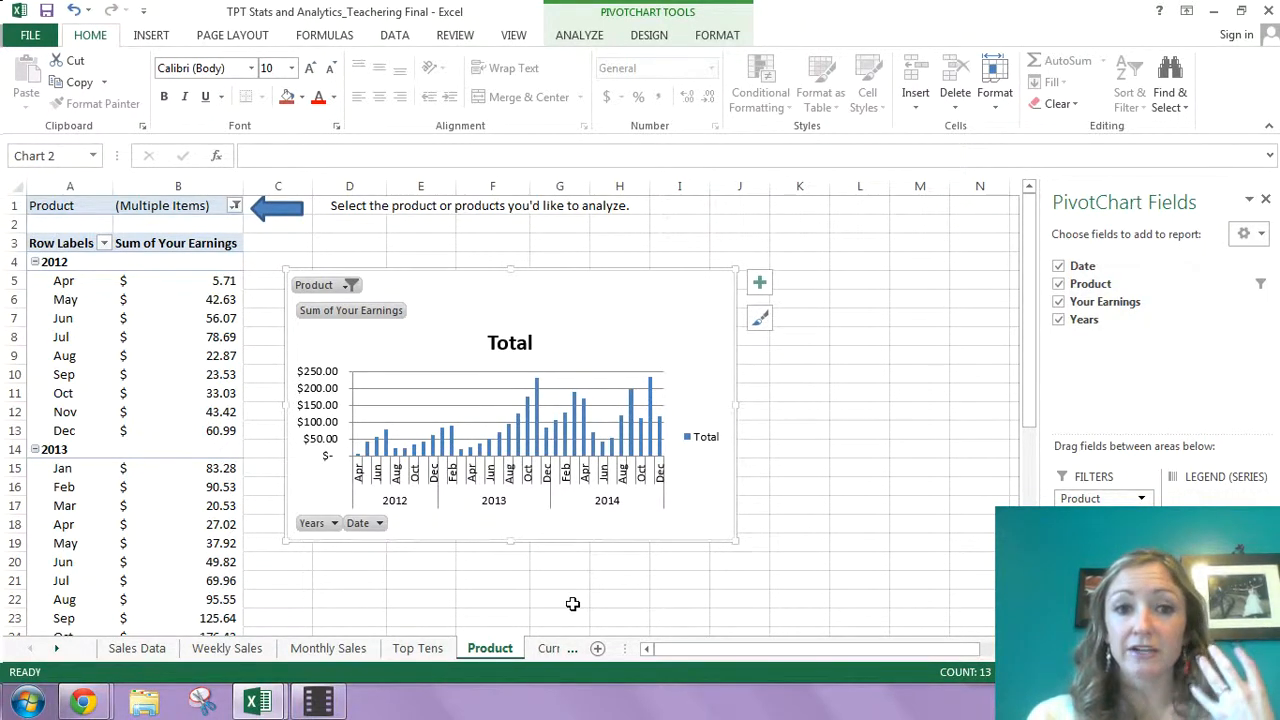
View the Current Month sheet, then compare November earnings across years in the YoY & MoM sheet's chart and pivot table.
left_click(548, 650)
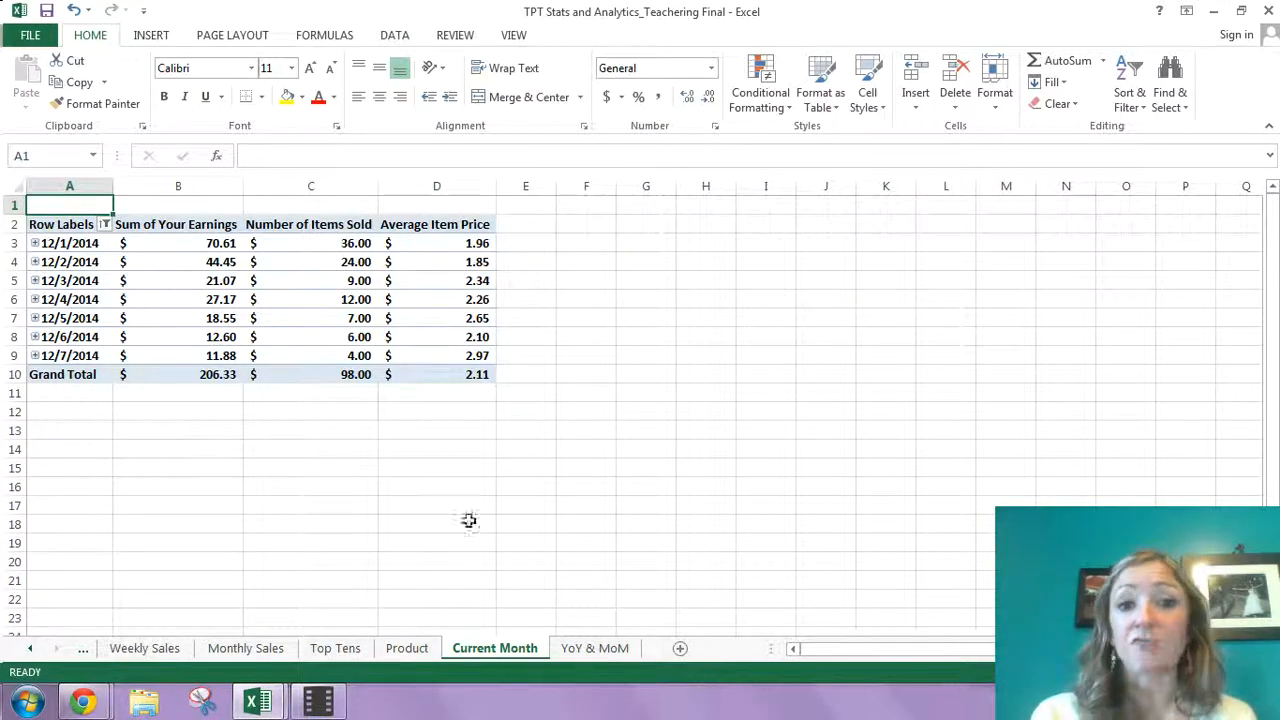
left_click(595, 649)
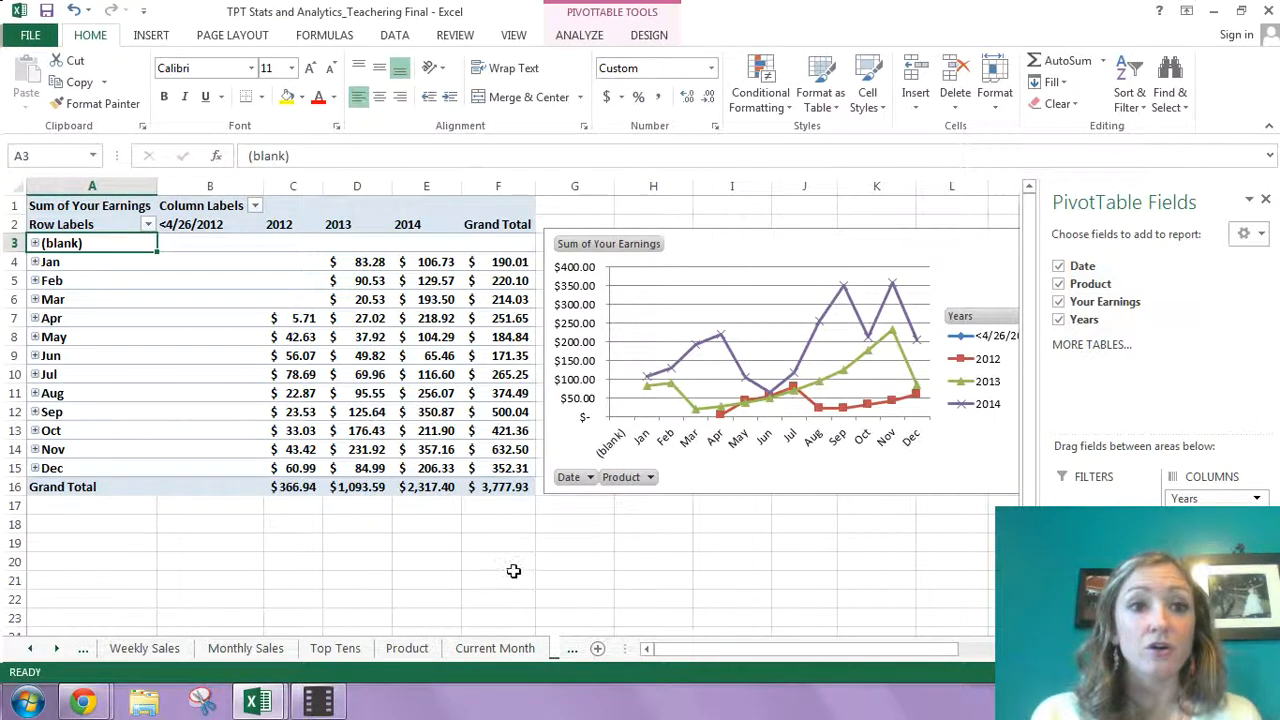
left_click(553, 652)
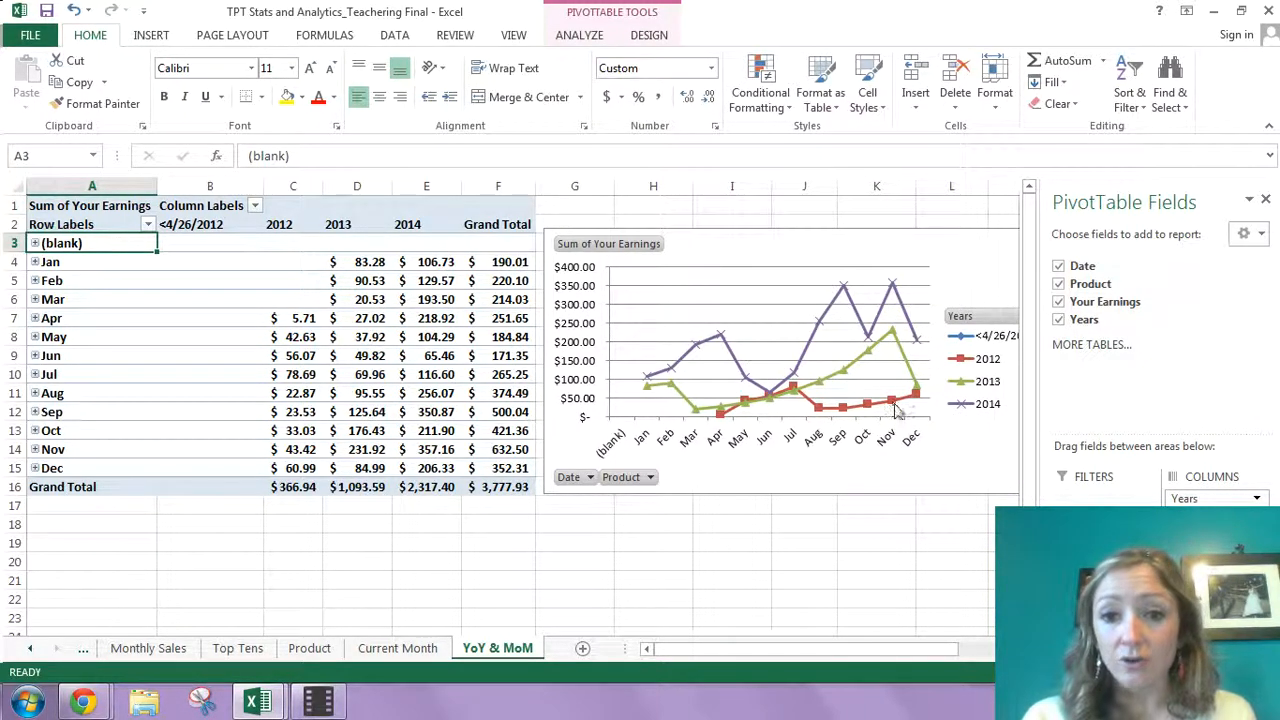
mouse_move(891, 405)
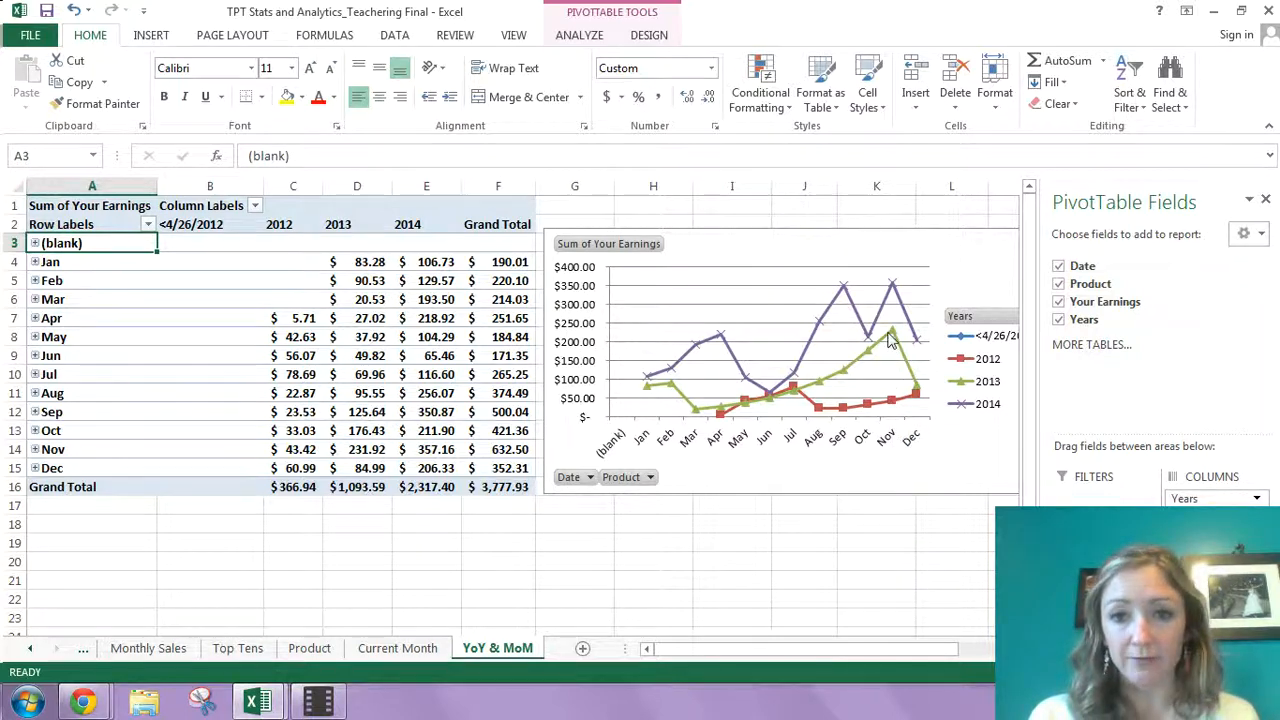
mouse_move(890, 340)
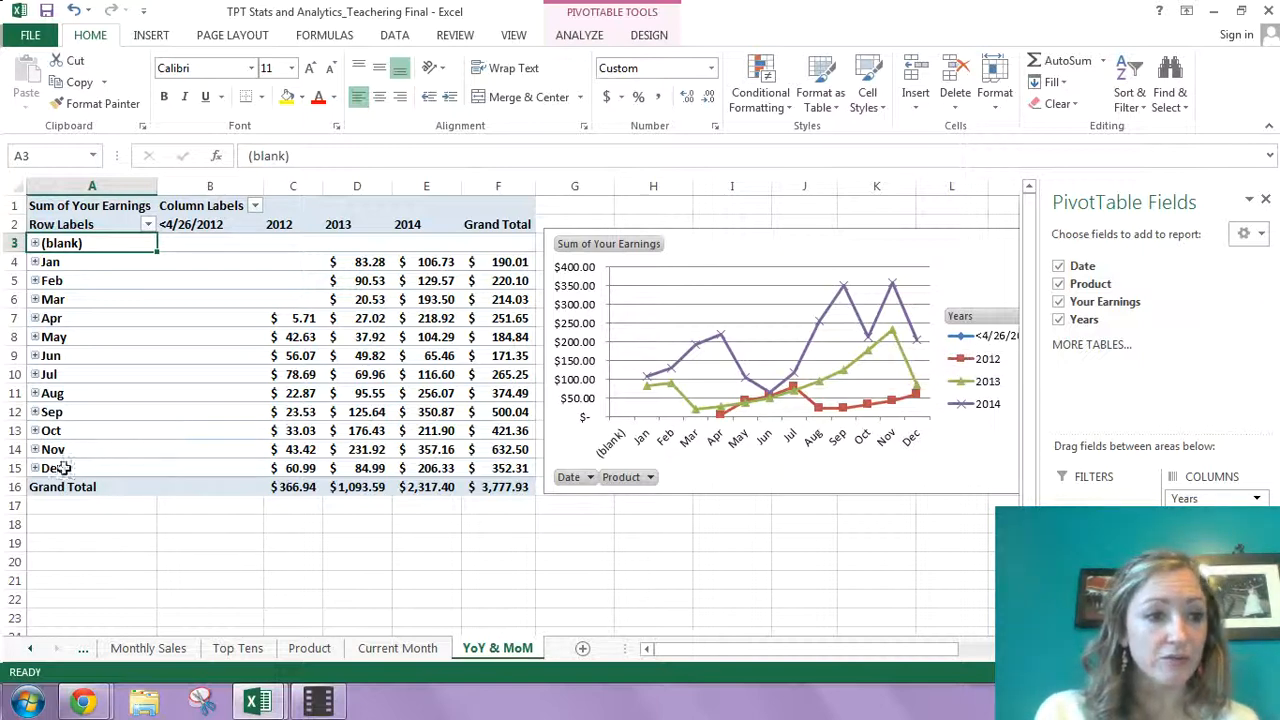
left_click(294, 450)
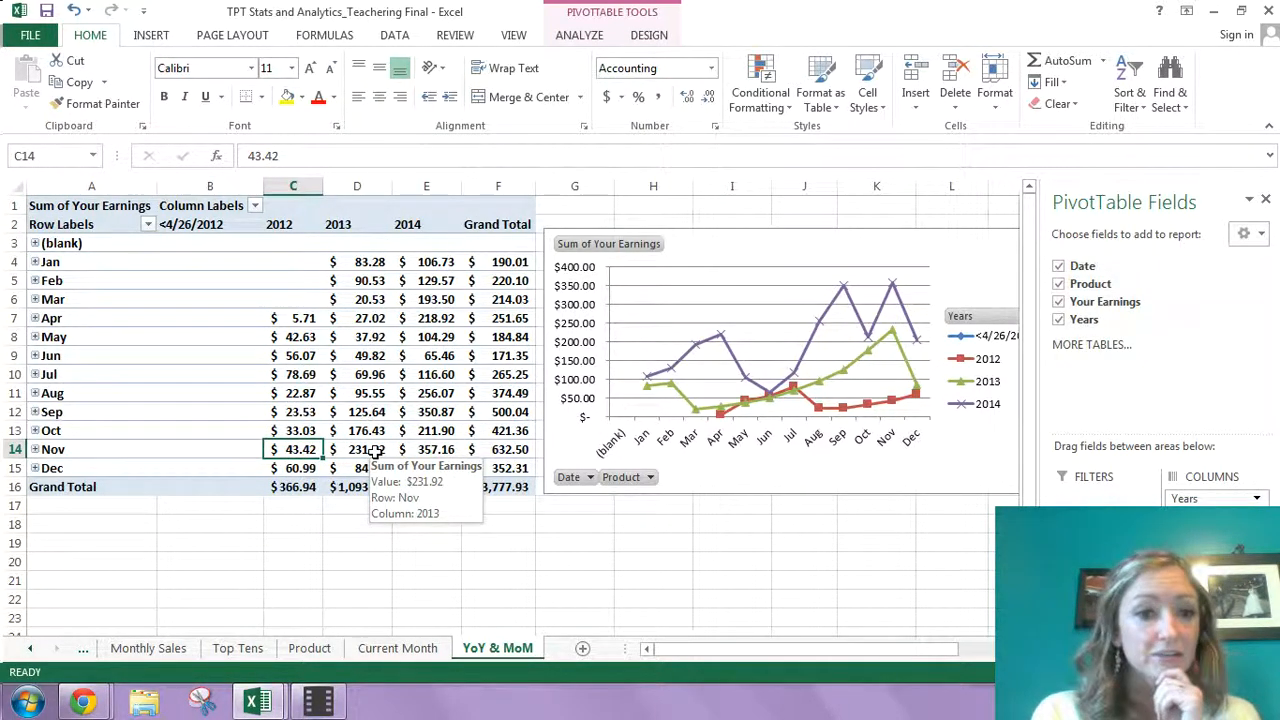
left_click(373, 452)
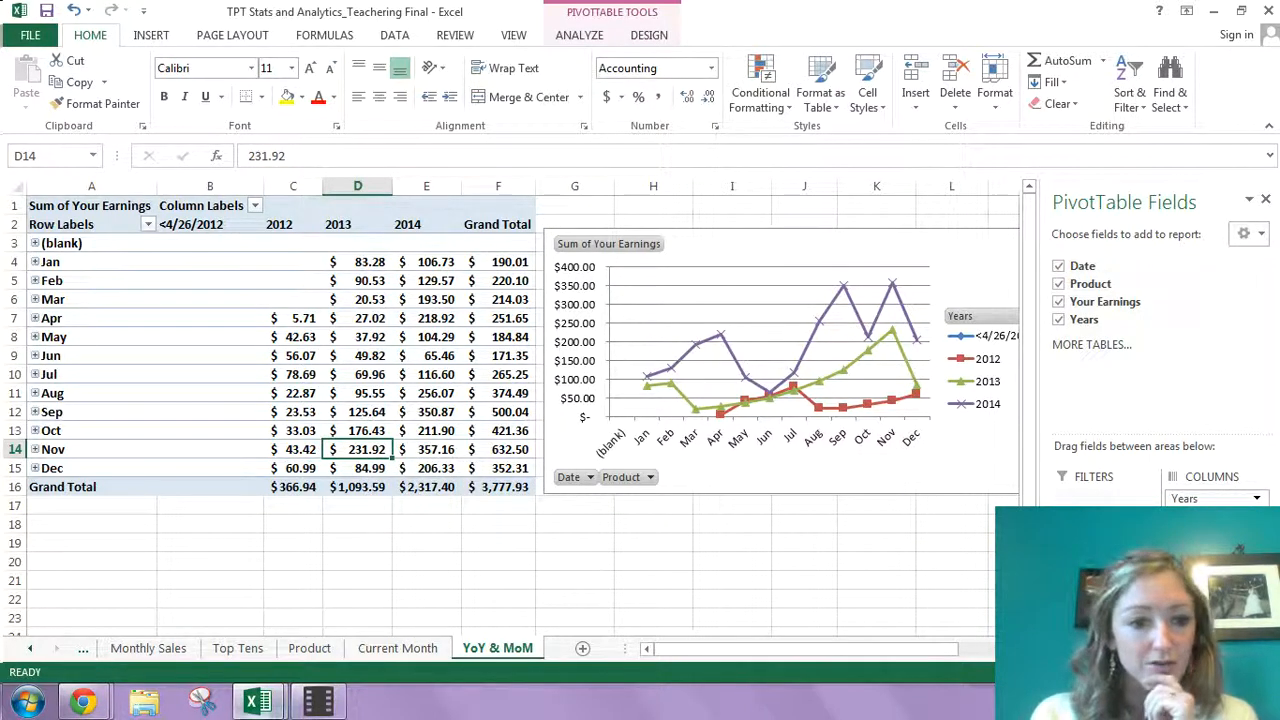
left_click(318, 700)
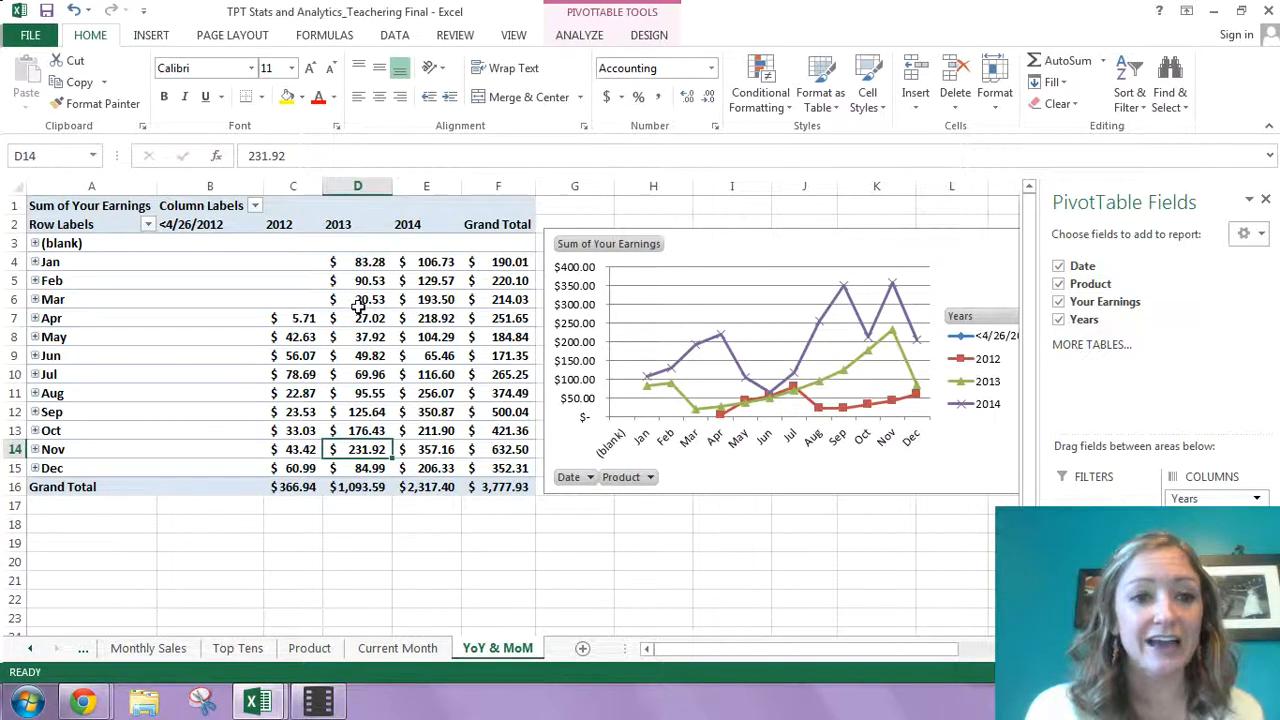
Apply a green-yellow-red color scale to the monthly 2012–2014 earnings in C4:E15 of the YoY & MoM sheet.
left_click_drag(440, 468, 296, 265)
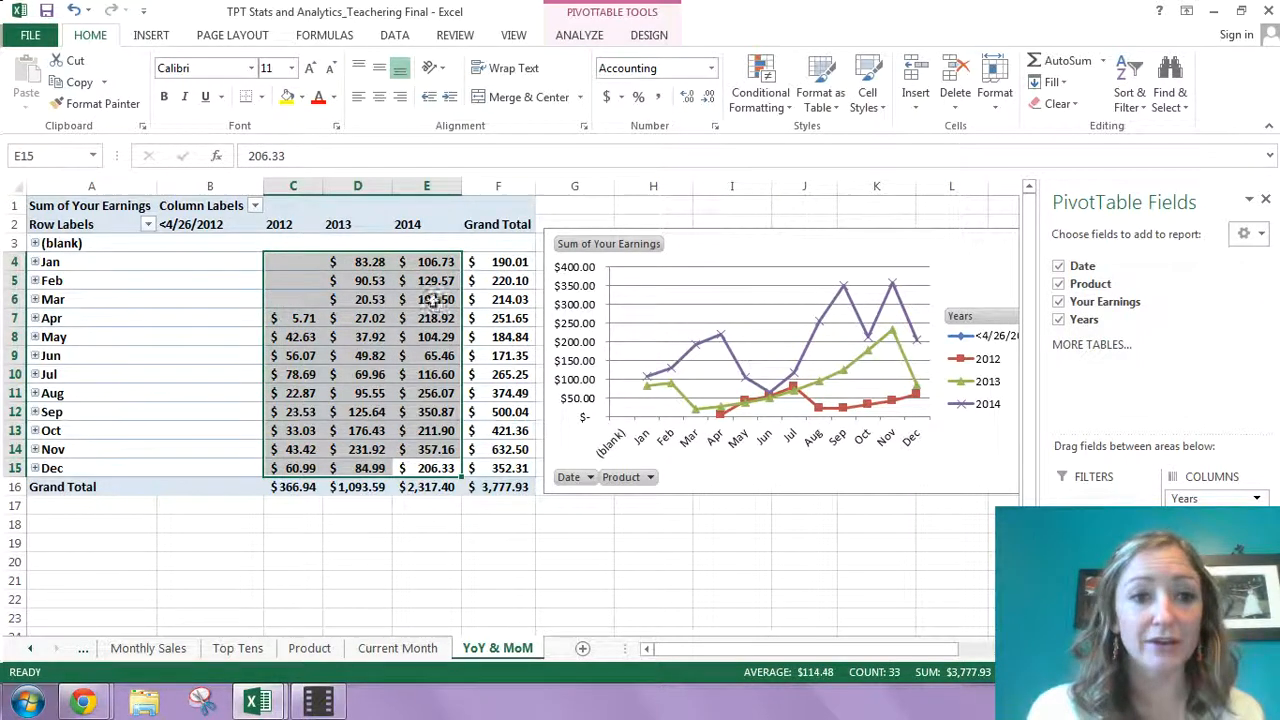
left_click(757, 100)
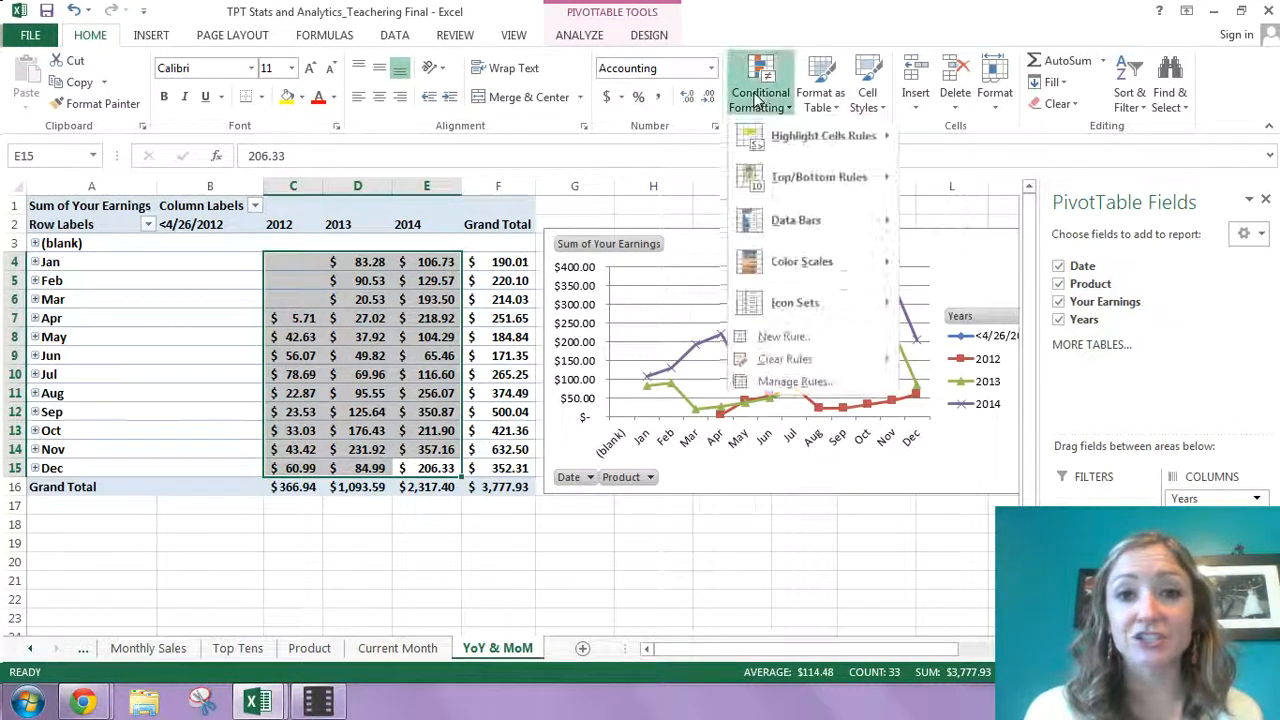
mouse_move(794, 274)
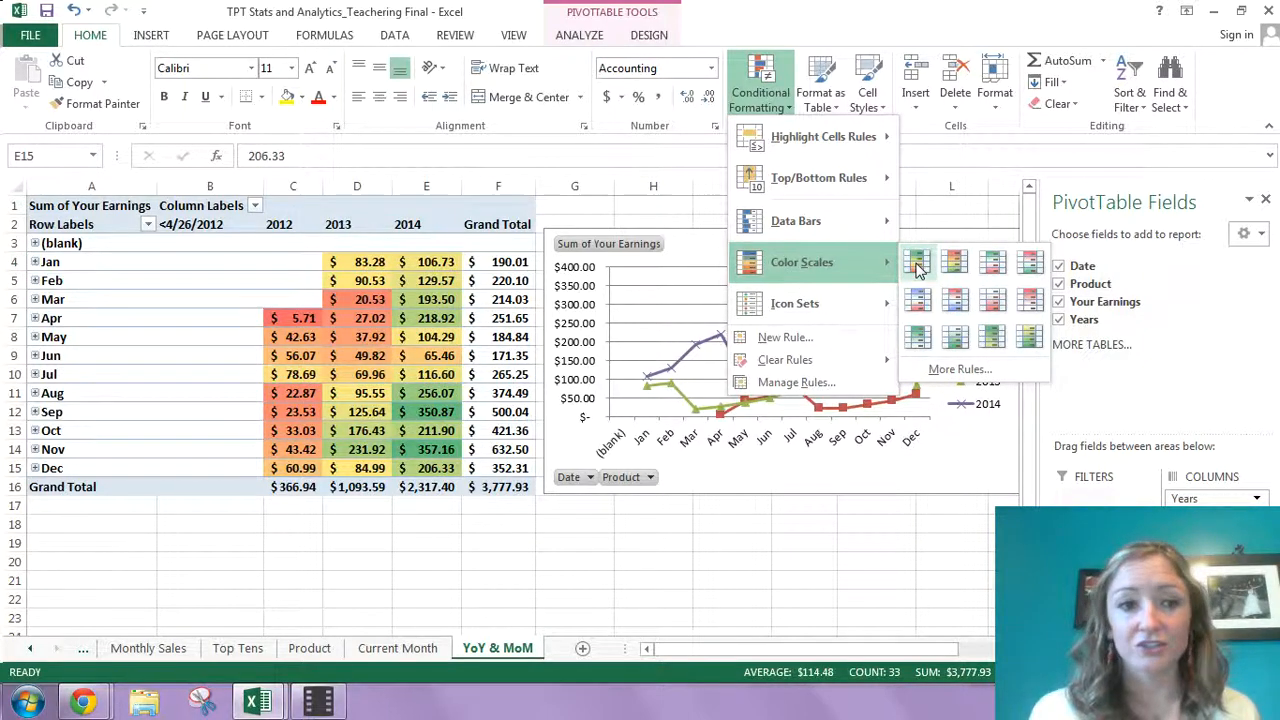
left_click(918, 266)
left_click(373, 540)
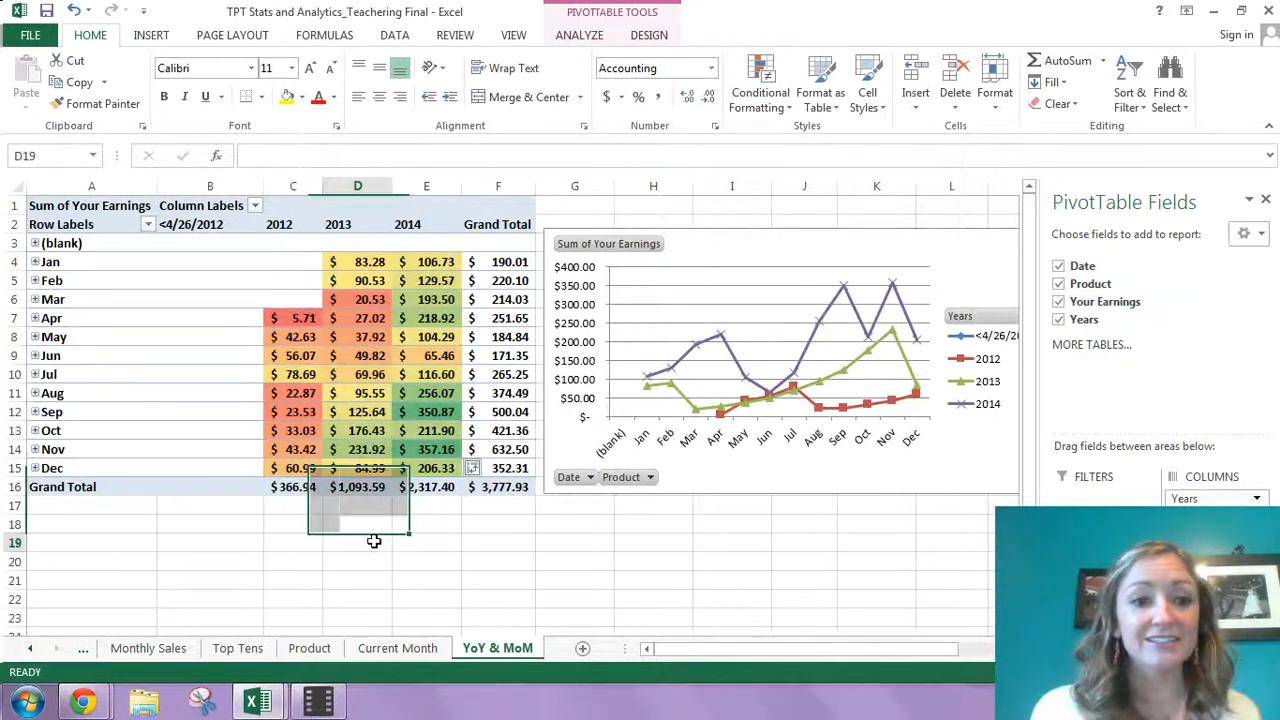
left_click(436, 413)
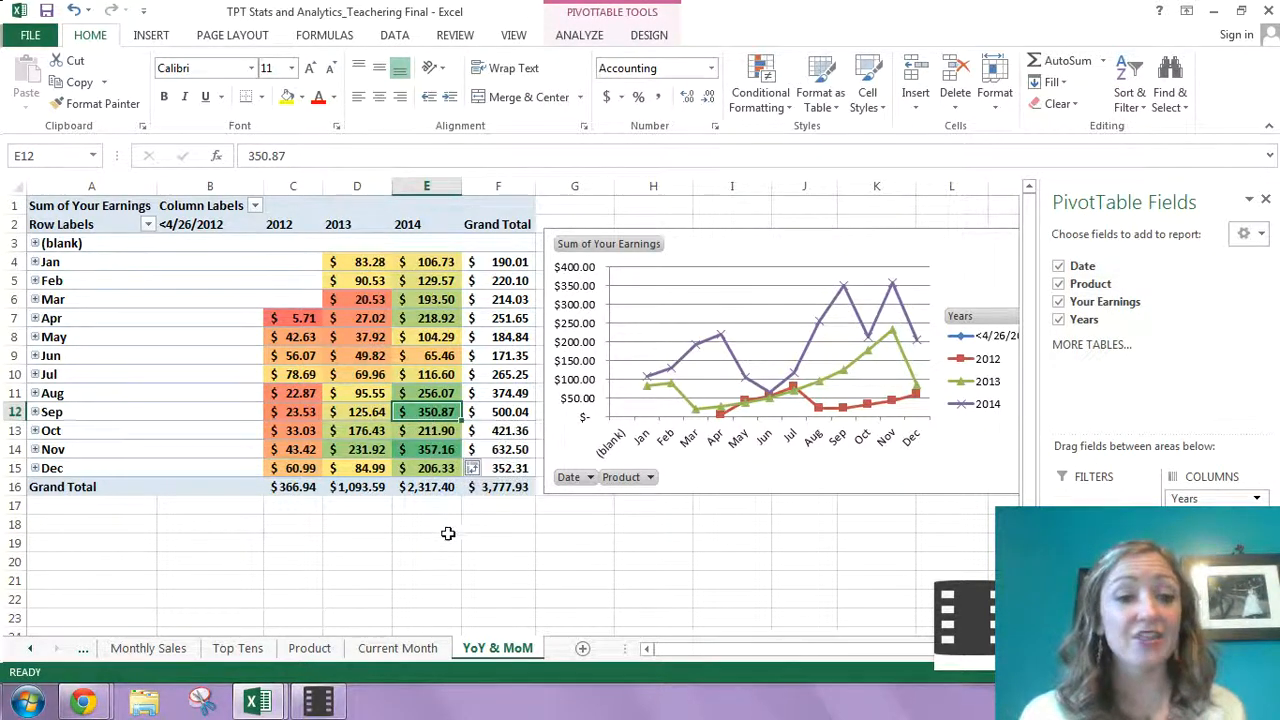
left_click(292, 320)
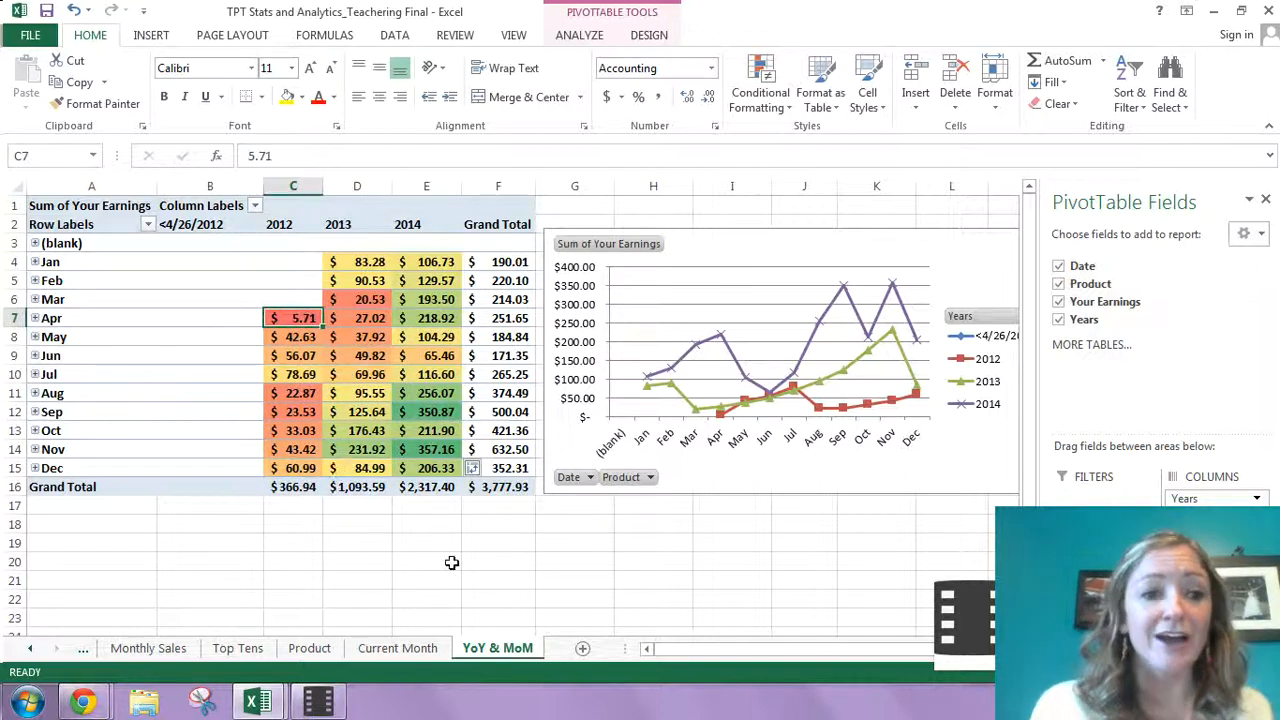
left_click(503, 528)
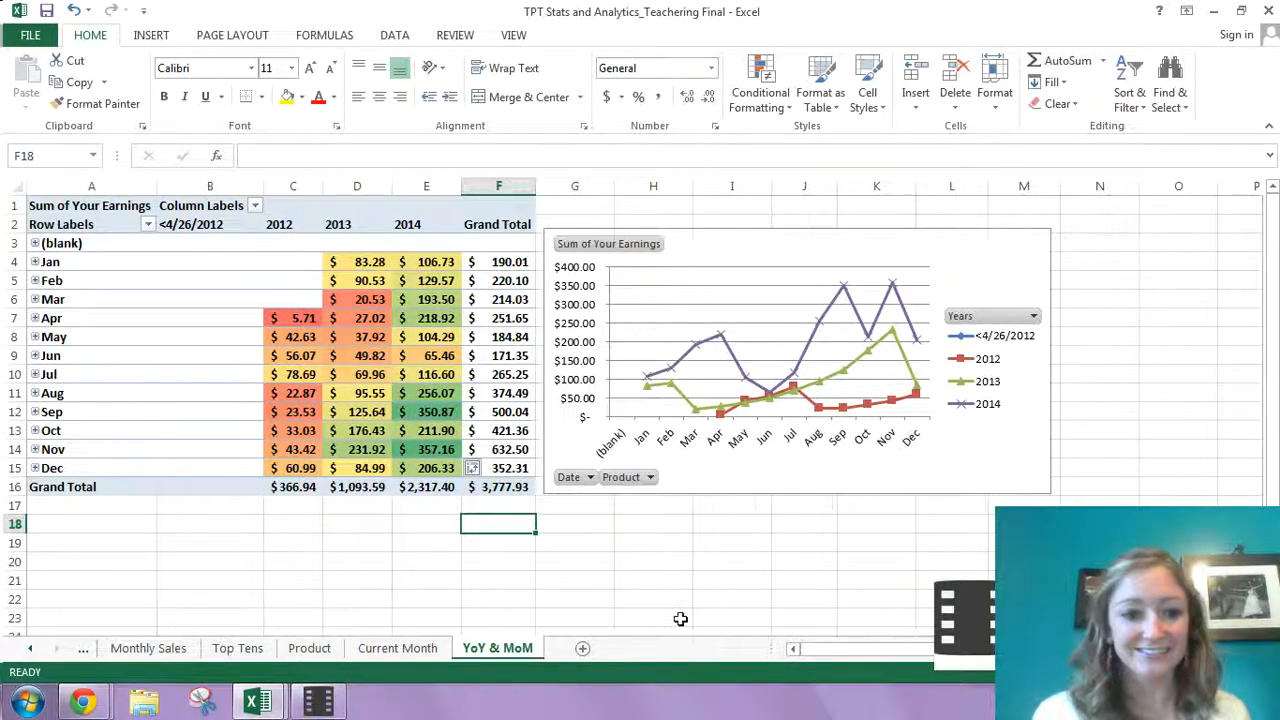
left_click(333, 706)
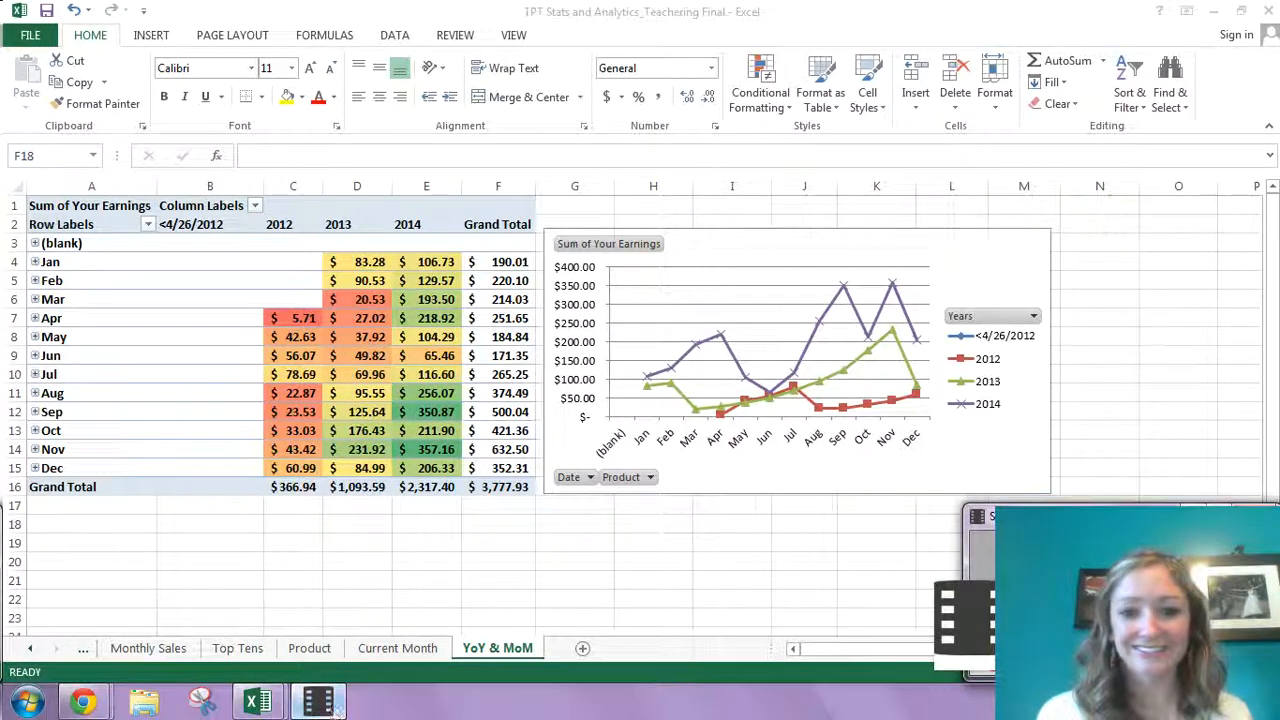